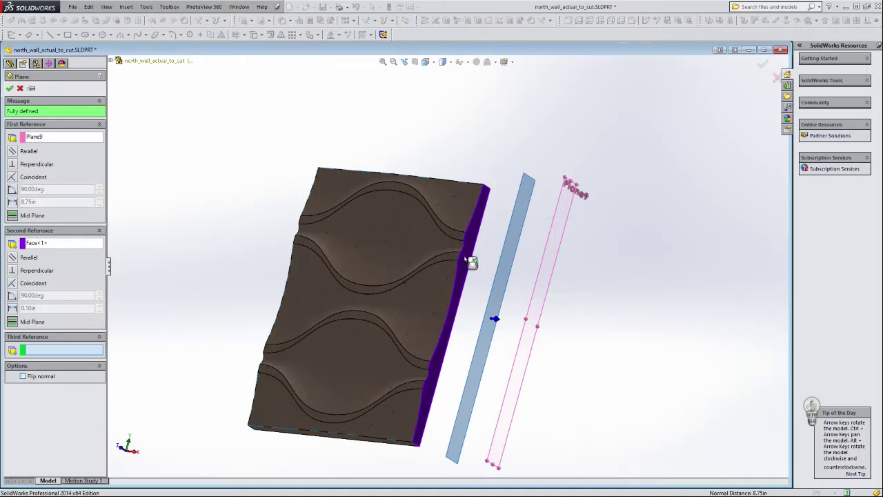
# Create a reference plane offset 6 in from the panel's long side face, dropping the mid-plane setup
pyautogui.click(47, 202)
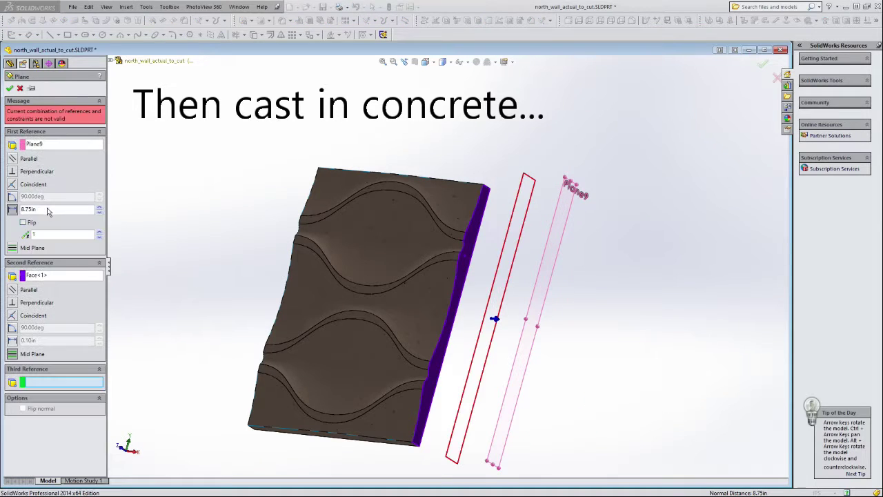
pyautogui.click(68, 276)
pyautogui.press('Delete')
pyautogui.moveTo(211, 292); pyautogui.dragTo(76, 173, button='middle')
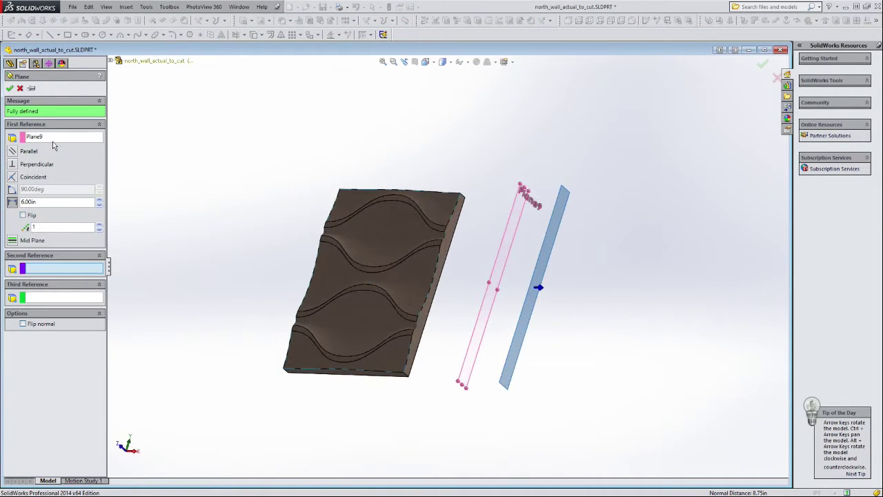
pyautogui.click(444, 253)
pyautogui.moveTo(444, 252); pyautogui.dragTo(371, 261, button='middle')
pyautogui.click(10, 88)
# Create a reference plane offset 4 in from the panel's adjacent end face
pyautogui.moveTo(461, 207); pyautogui.dragTo(159, 116, button='middle')
pyautogui.click(254, 129)
pyautogui.click(425, 303)
pyautogui.moveTo(425, 303); pyautogui.dragTo(448, 304, button='middle')
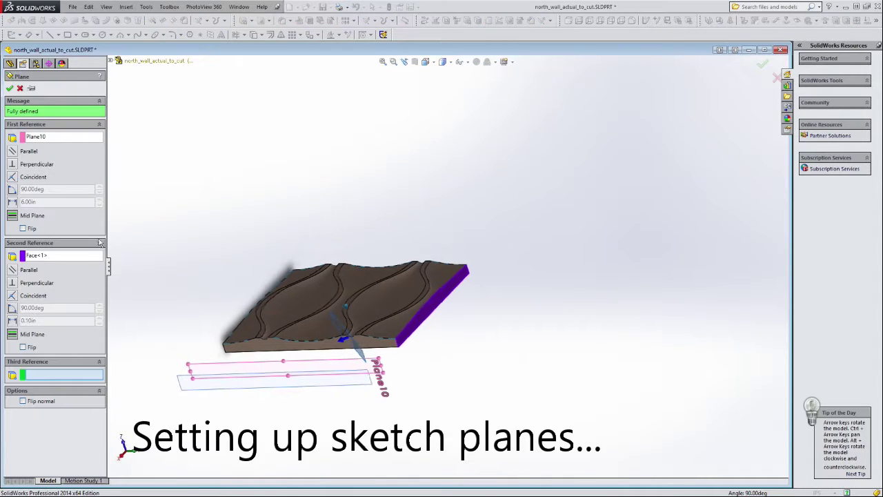
pyautogui.press('Delete')
pyautogui.click(58, 137)
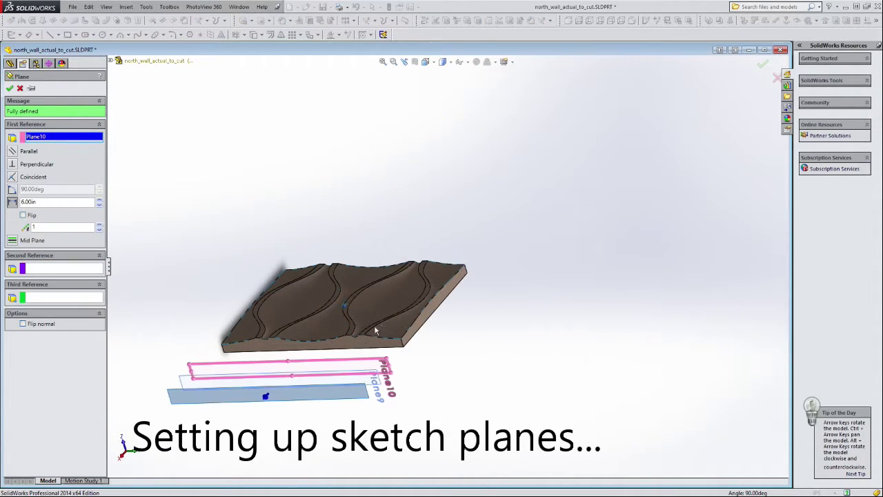
pyautogui.moveTo(375, 329); pyautogui.dragTo(348, 329, button='middle')
pyautogui.click(380, 309)
pyautogui.press('Return')
pyautogui.moveTo(169, 240); pyautogui.dragTo(141, 240, button='middle')
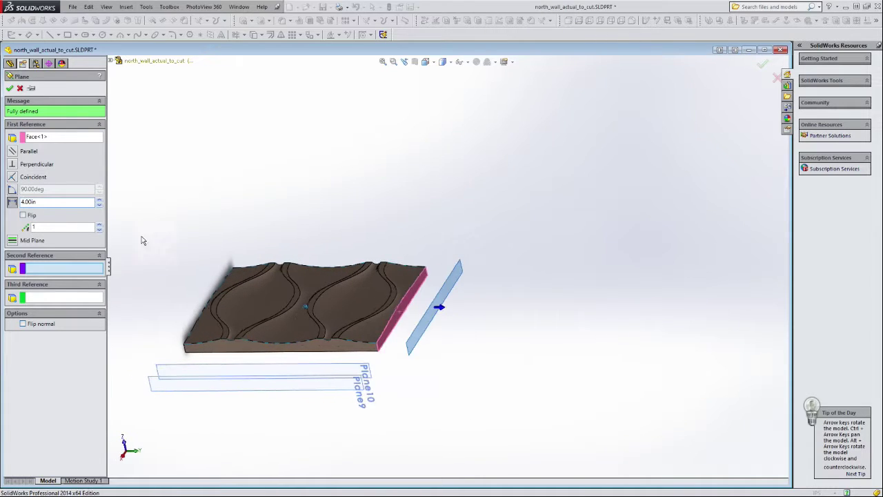
pyautogui.rightClick(339, 229)
# Create another reference plane parallel to the same end face, between the face and the 4 in offset plane
pyautogui.click(433, 302)
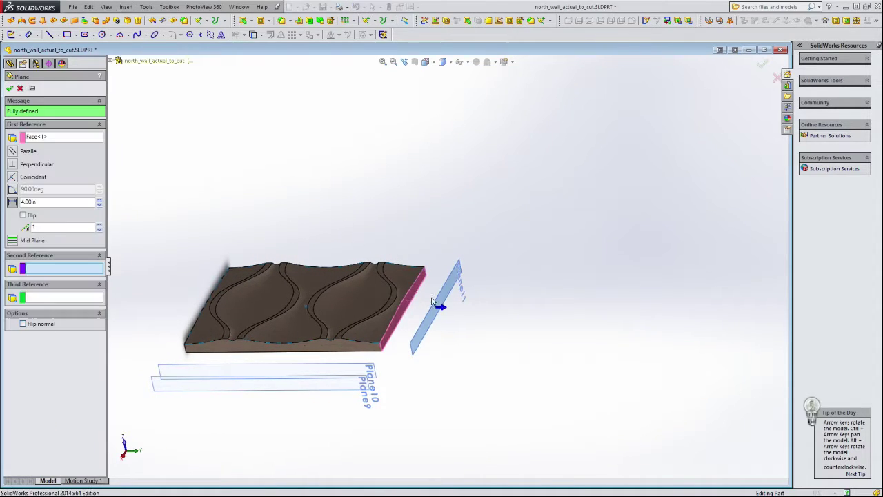
pyautogui.moveTo(387, 263); pyautogui.dragTo(362, 318, button='middle')
pyautogui.press('Return')
# Start a sketch on the panel's long side face and convert the face outline into sketch entities
pyautogui.moveTo(204, 144); pyautogui.dragTo(428, 392, button='middle')
pyautogui.click(345, 250)
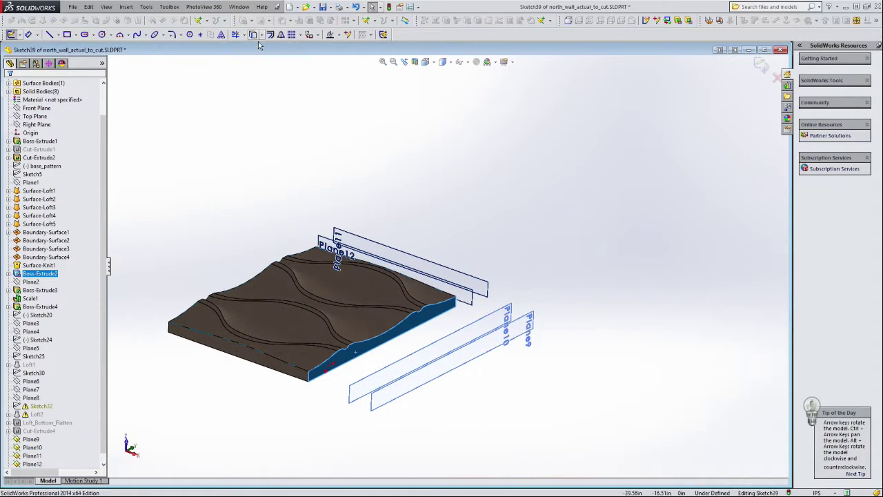
pyautogui.moveTo(502, 265); pyautogui.dragTo(494, 309, button='middle')
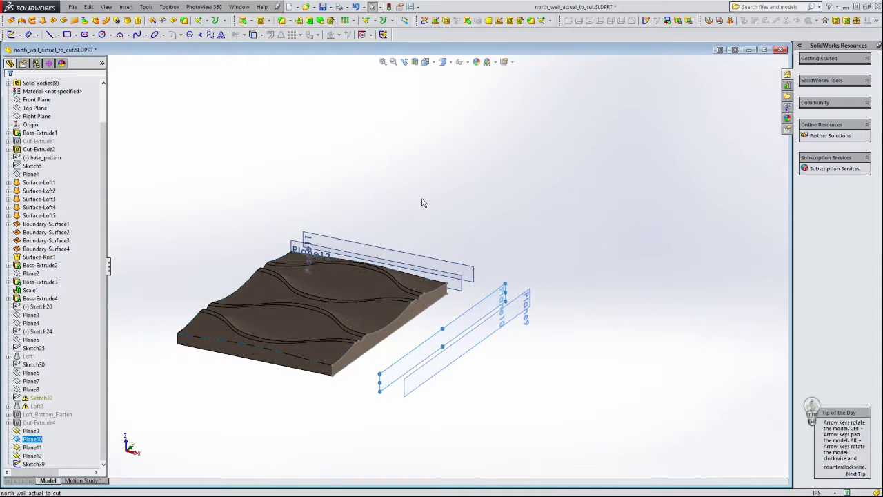
# Sketch a corner rectangle on Plane10 around the side profile, with edges collinear to the converted outline and the panel's crest edge
pyautogui.press('r')
pyautogui.scroll(-3, 446, 380)
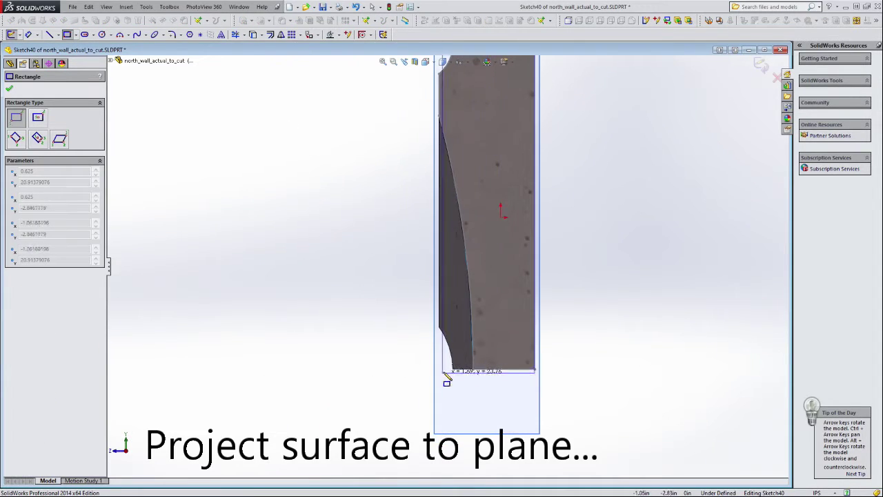
pyautogui.click(415, 387)
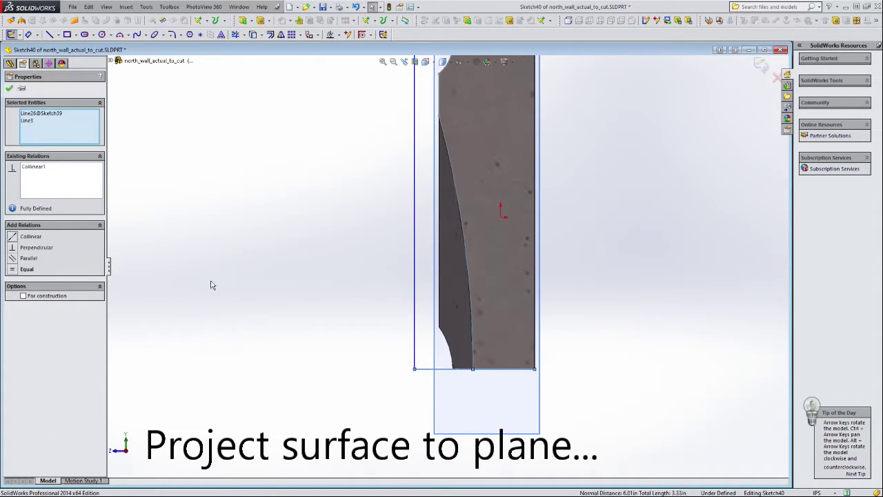
pyautogui.click(417, 341)
pyautogui.keyDown('ctrl'); pyautogui.click(442, 305); pyautogui.keyUp('ctrl')
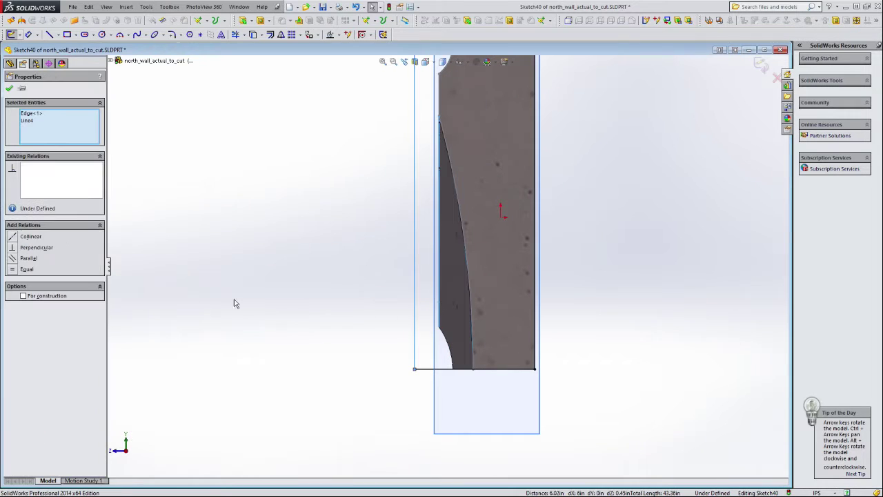
pyautogui.click(10, 88)
pyautogui.scroll(5, 359, 266)
pyautogui.moveTo(358, 266)
pyautogui.mouseDown(button='middle')
pyautogui.moveTo(393, 264)
pyautogui.moveTo(484, 297)
pyautogui.mouseUp(button='middle')
pyautogui.click(760, 64)
# Copy the Plane10 rectangle onto Plane9 as a new sketch using Convert Entities
pyautogui.moveTo(635, 227); pyautogui.dragTo(684, 254, button='middle')
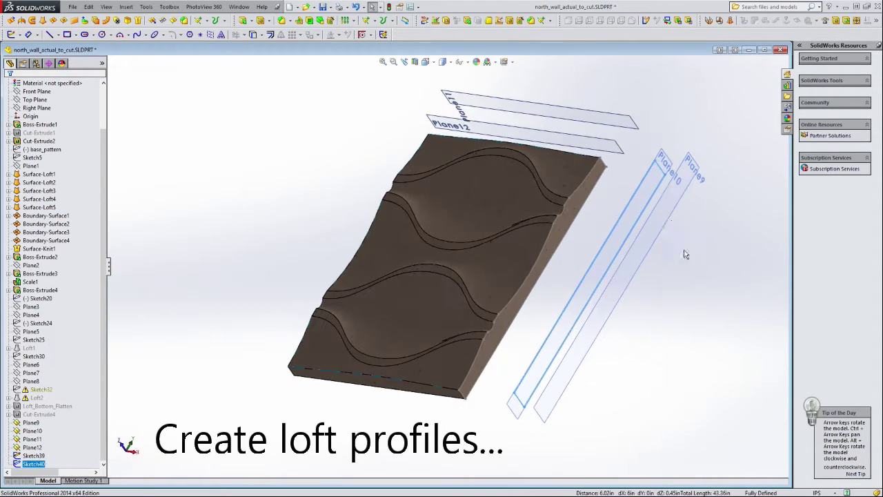
pyautogui.click(11, 34)
pyautogui.click(253, 35)
pyautogui.click(610, 216)
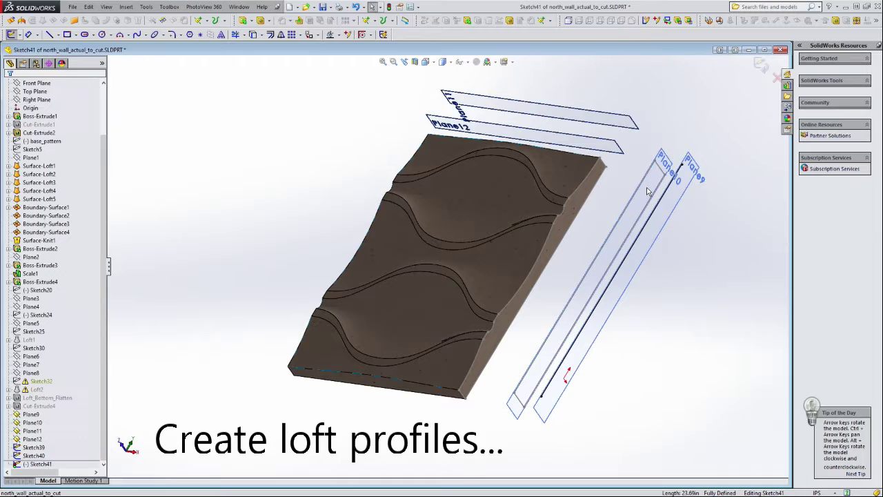
pyautogui.keyDown('ctrl'); pyautogui.moveTo(610, 216); pyautogui.dragTo(571, 224, button='middle'); pyautogui.keyUp('ctrl')
pyautogui.click(602, 202)
pyautogui.press('Escape')
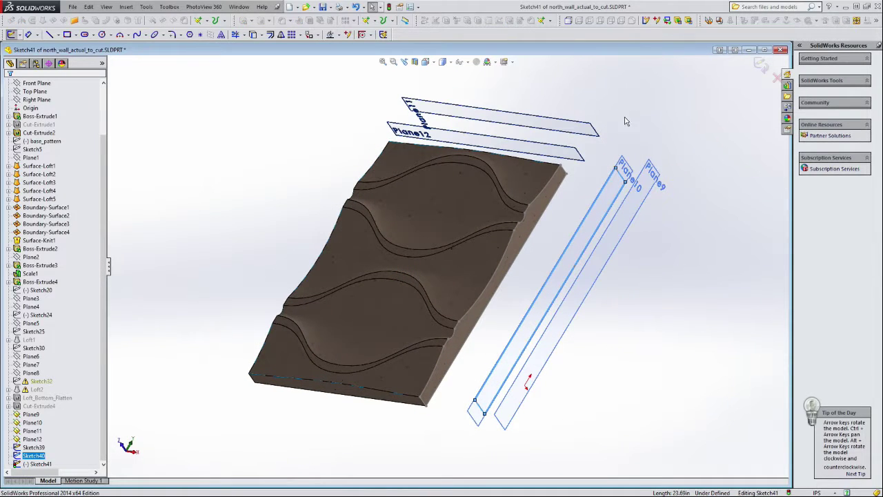
pyautogui.click(11, 35)
# Convert the outline of the end face beside Plane12 into a new sketch on that face
pyautogui.moveTo(221, 147)
pyautogui.mouseDown(button='middle')
pyautogui.moveTo(562, 339)
pyautogui.moveTo(463, 383)
pyautogui.mouseUp(button='middle')
pyautogui.click(396, 322)
pyautogui.click(407, 307)
pyautogui.moveTo(408, 307)
pyautogui.mouseDown(button='middle')
pyautogui.moveTo(439, 404)
pyautogui.moveTo(419, 375)
pyautogui.mouseUp(button='middle')
pyautogui.click(310, 338)
pyautogui.scroll(-3, 310, 339)
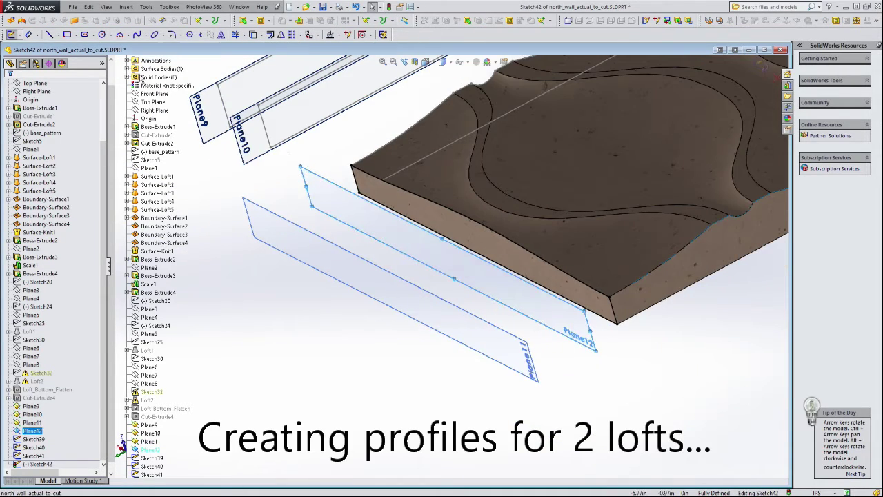
# Sketch a rectangle on Plane12 spanning the full width and thickness of the panel's end
pyautogui.click(316, 180)
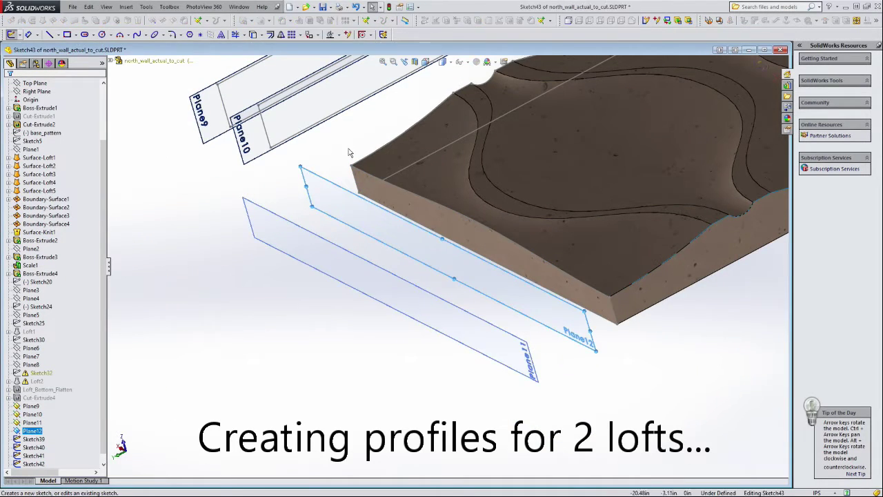
pyautogui.click(11, 35)
pyautogui.click(67, 34)
pyautogui.click(528, 251)
pyautogui.scroll(-3, 262, 312)
pyautogui.click(266, 219)
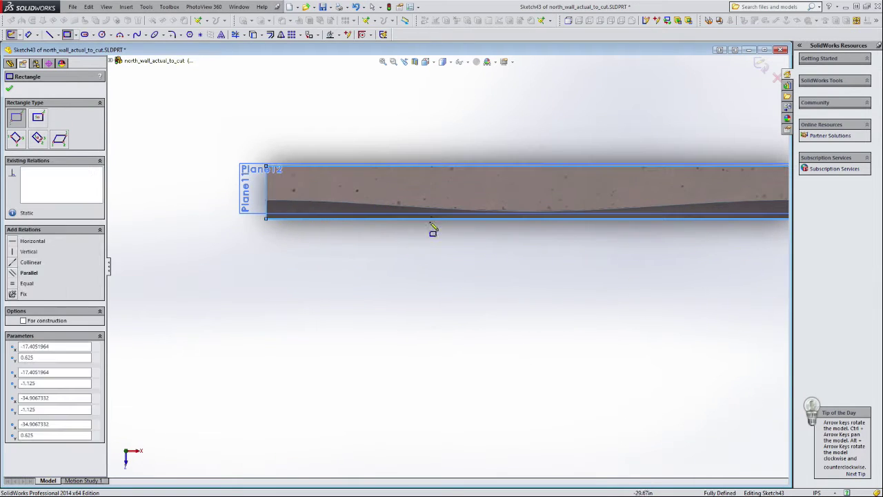
pyautogui.click(11, 34)
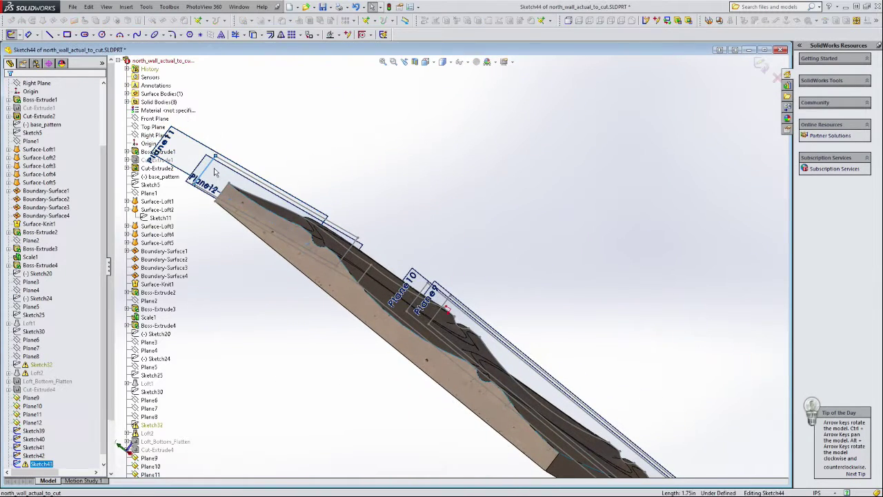
# Copy the Plane12 rectangle onto Plane11 as a new sketch using Convert Entities
pyautogui.scroll(2, 311, 175)
pyautogui.click(253, 34)
pyautogui.click(12, 35)
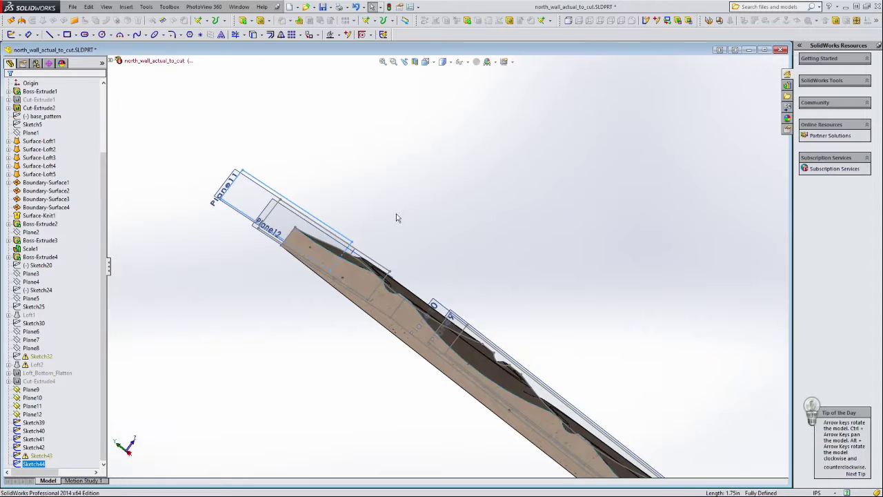
# On the end face opposite Plane11, sketch a line about 8.75 in long from the panel's bottom corner to the Plane9 rectangle's bottom corner
pyautogui.moveTo(396, 213); pyautogui.dragTo(247, 335, button='middle')
pyautogui.click(247, 336)
pyautogui.scroll(5, 388, 283)
pyautogui.scroll(-3, 369, 343)
pyautogui.moveTo(388, 282)
pyautogui.mouseDown(button='middle')
pyautogui.moveTo(366, 365)
pyautogui.moveTo(312, 407)
pyautogui.mouseUp(button='middle')
pyautogui.click(312, 407)
pyautogui.press('l')
pyautogui.click(328, 406)
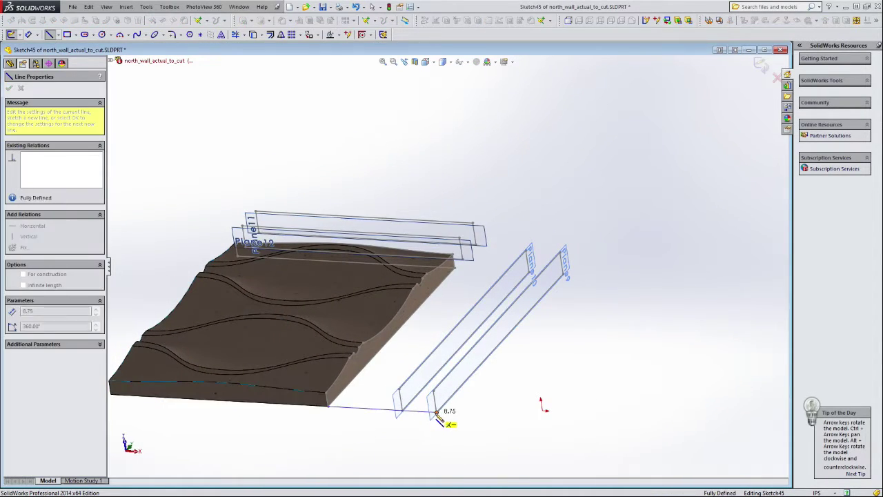
pyautogui.click(437, 413)
pyautogui.hotkey('ctrl', 'b')
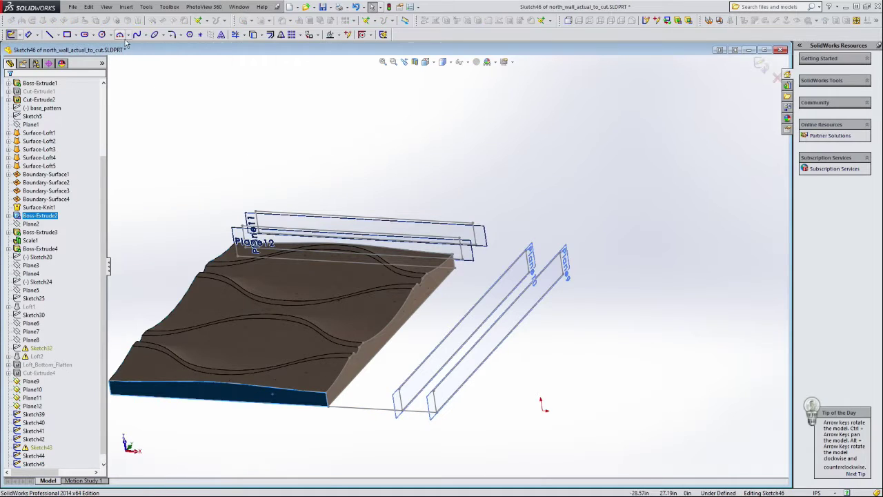
# In a new sketch on the same end face, draw a three-point arc outward from the panel's top corner
pyautogui.click(120, 35)
pyautogui.click(362, 397)
pyautogui.click(371, 395)
pyautogui.click(416, 392)
pyautogui.click(406, 387)
pyautogui.hotkey('ctrl', 'z')
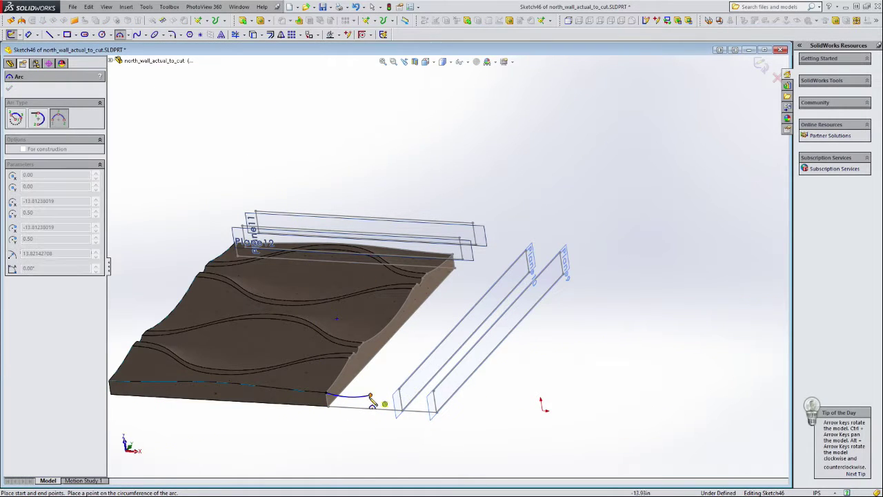
# Add a second arc continuing from the first and a horizontal line to the Plane9 rectangle's top corner
pyautogui.scroll(-2, 389, 377)
pyautogui.click(392, 313)
pyautogui.click(458, 303)
pyautogui.click(431, 300)
pyautogui.press('l')
pyautogui.click(431, 300)
pyautogui.click(466, 305)
pyautogui.scroll(2, 464, 305)
pyautogui.click(33, 183)
# Add tangent relations between the line and second arc, between both arcs, and between the first arc and the panel's top edge
pyautogui.click(412, 291)
pyautogui.keyDown('ctrl'); pyautogui.click(450, 299); pyautogui.keyUp('ctrl')
pyautogui.click(27, 237)
pyautogui.keyDown('ctrl'); pyautogui.click(289, 315); pyautogui.keyUp('ctrl')
pyautogui.click(306, 329)
pyautogui.click(339, 302)
pyautogui.keyDown('ctrl'); pyautogui.click(293, 314); pyautogui.keyUp('ctrl')
pyautogui.click(21, 247)
pyautogui.click(242, 324)
pyautogui.click(243, 314)
pyautogui.keyDown('ctrl'); pyautogui.click(139, 300); pyautogui.keyUp('ctrl')
pyautogui.click(30, 237)
# Reposition the arc endpoints so the S-curve meets its straight line at the Plane10 rectangle's top corner
pyautogui.scroll(3, 325, 306)
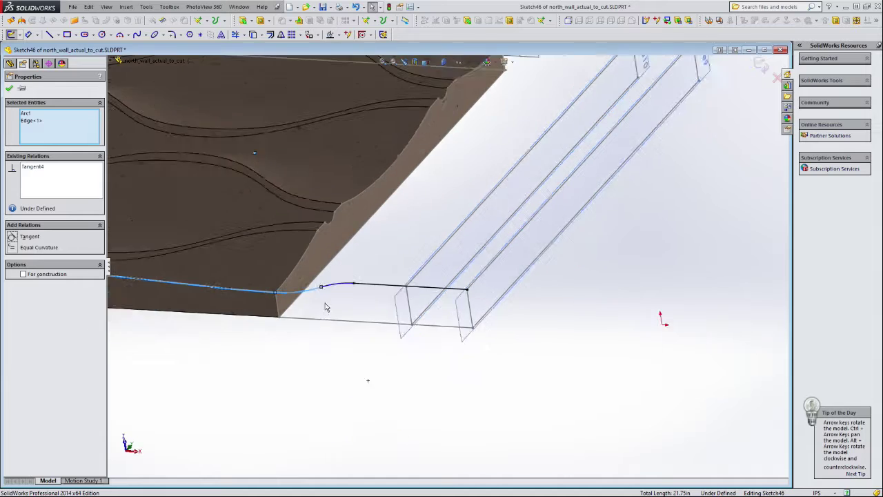
pyautogui.click(461, 306)
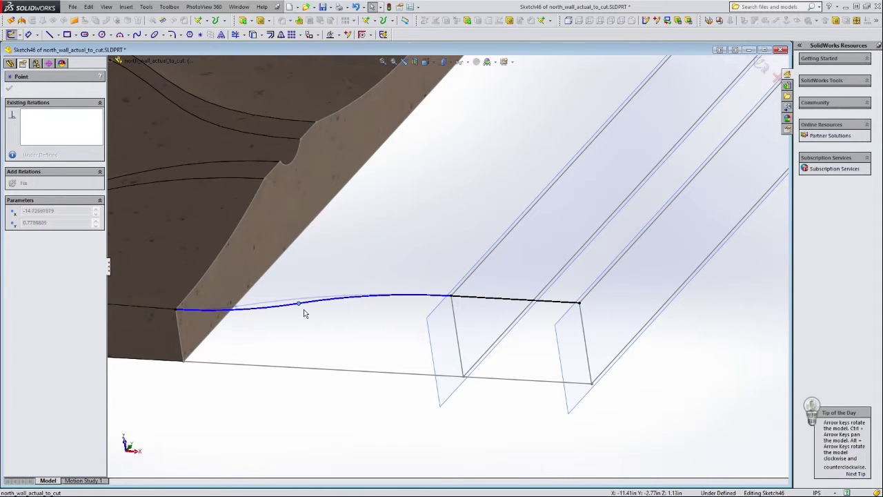
pyautogui.click(306, 314)
pyautogui.scroll(-5, 306, 314)
pyautogui.scroll(4, 254, 310)
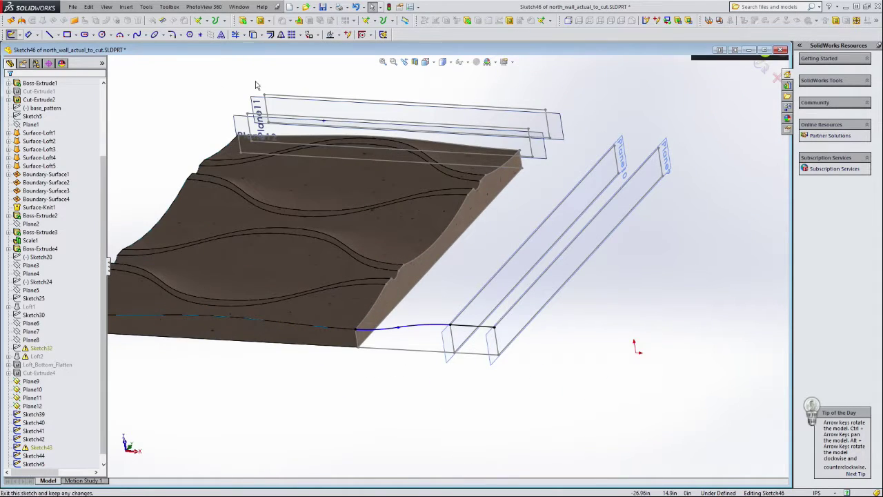
# Copy the S-curve guide into a new sketch on the end face beside Plane12 using Convert Entities
pyautogui.moveTo(668, 195)
pyautogui.mouseDown(button='middle')
pyautogui.moveTo(414, 404)
pyautogui.moveTo(449, 401)
pyautogui.mouseUp(button='middle')
pyautogui.click(450, 398)
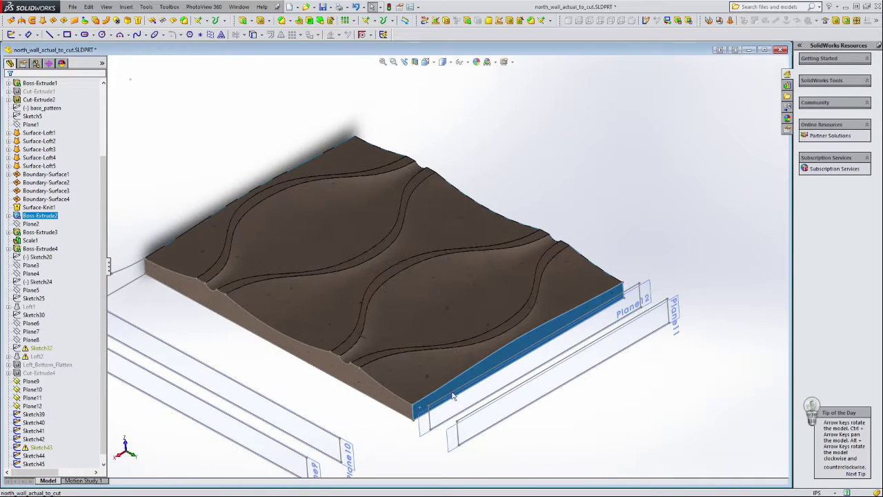
pyautogui.click(11, 35)
pyautogui.scroll(-4, 148, 292)
pyautogui.scroll(4, 148, 292)
pyautogui.click(320, 261)
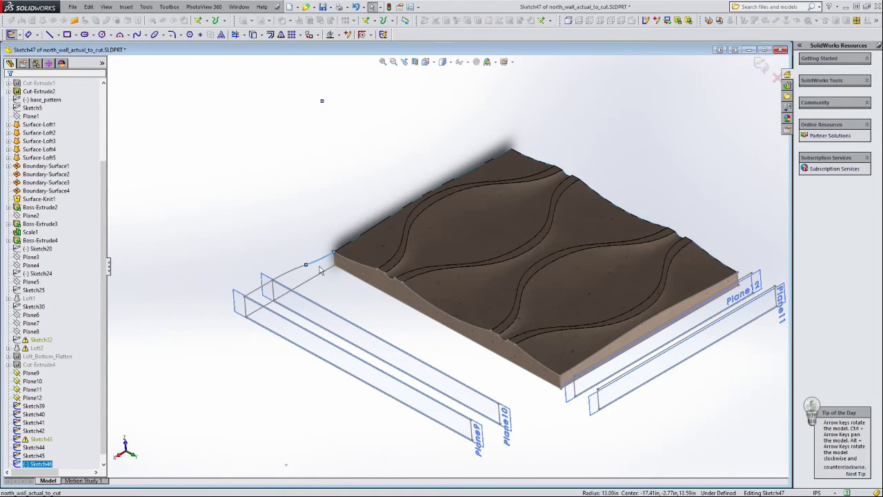
pyautogui.click(254, 34)
pyautogui.click(11, 34)
# Copy the straight bottom guide line into another new sketch on the end face beside Plane12
pyautogui.click(607, 354)
pyautogui.click(11, 34)
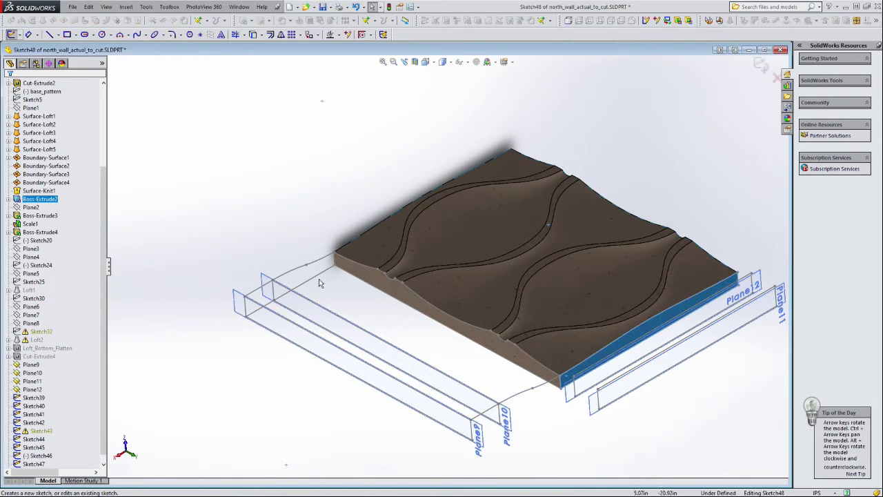
pyautogui.click(253, 34)
pyautogui.click(11, 35)
pyautogui.scroll(-3, 617, 347)
pyautogui.click(513, 284)
pyautogui.click(11, 34)
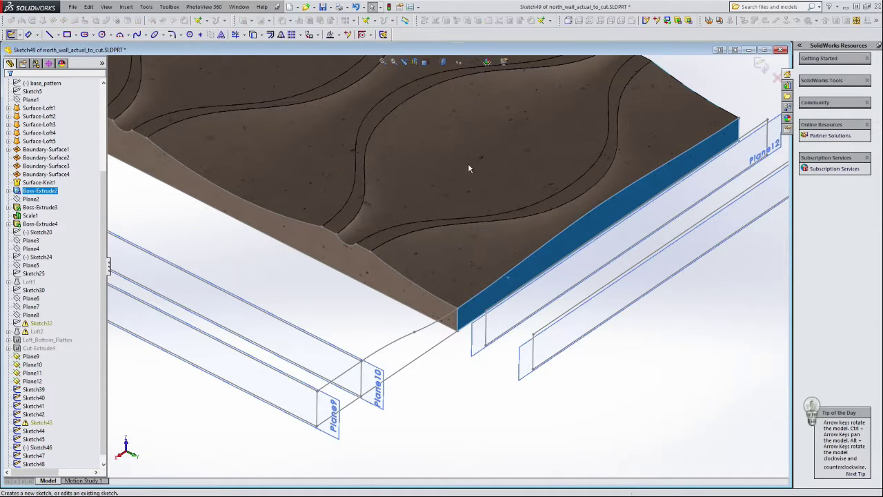
pyautogui.click(515, 401)
pyautogui.scroll(-2, 512, 324)
pyautogui.click(423, 319)
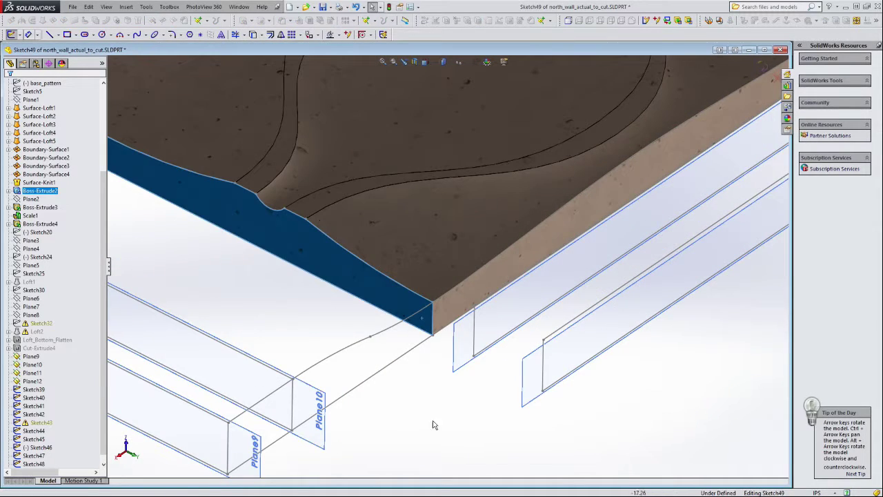
pyautogui.click(433, 424)
pyautogui.click(11, 34)
# On the long side face, sketch a line from the panel's bottom corner to the Plane11 rectangle's bottom corner
pyautogui.click(256, 222)
pyautogui.click(11, 35)
pyautogui.click(49, 34)
pyautogui.click(433, 335)
pyautogui.click(543, 391)
pyautogui.press('Escape')
pyautogui.click(11, 35)
# In a new sketch on the long side face, draw two connected three-point arcs outward from the panel's top corner
pyautogui.click(383, 277)
pyautogui.click(11, 34)
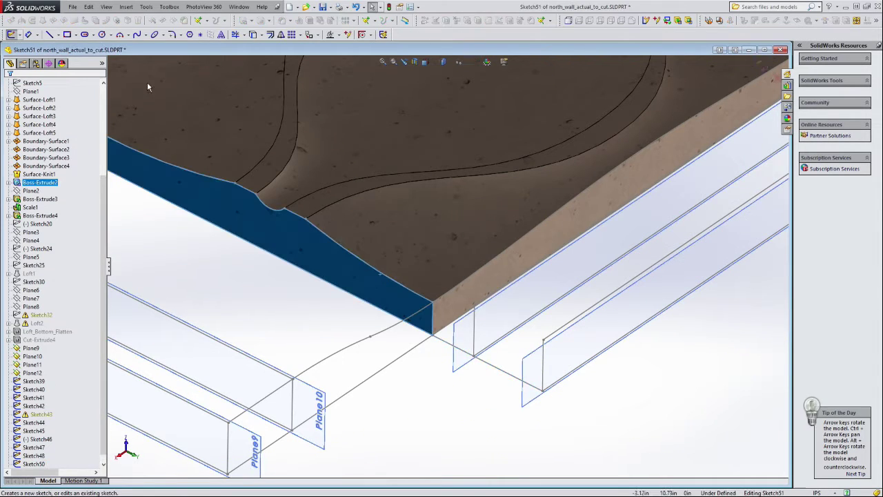
pyautogui.click(433, 302)
pyautogui.click(458, 313)
pyautogui.click(451, 318)
pyautogui.click(458, 313)
pyautogui.click(498, 310)
pyautogui.click(476, 299)
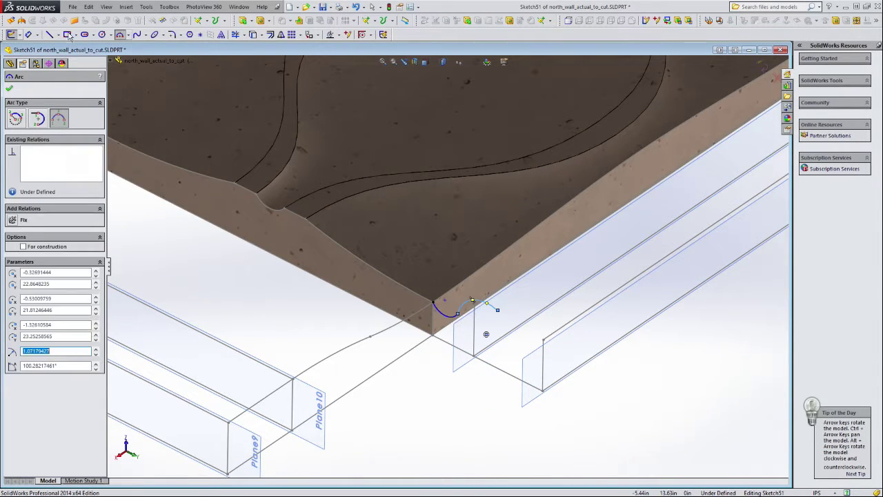
# Sketch a line from the second arc's free end to the Plane11 rectangle's top corner and try a horizontal relation on it
pyautogui.click(49, 34)
pyautogui.click(497, 310)
pyautogui.click(544, 340)
pyautogui.press('Escape')
pyautogui.scroll(-5, 583, 350)
pyautogui.click(470, 314)
pyautogui.click(496, 275)
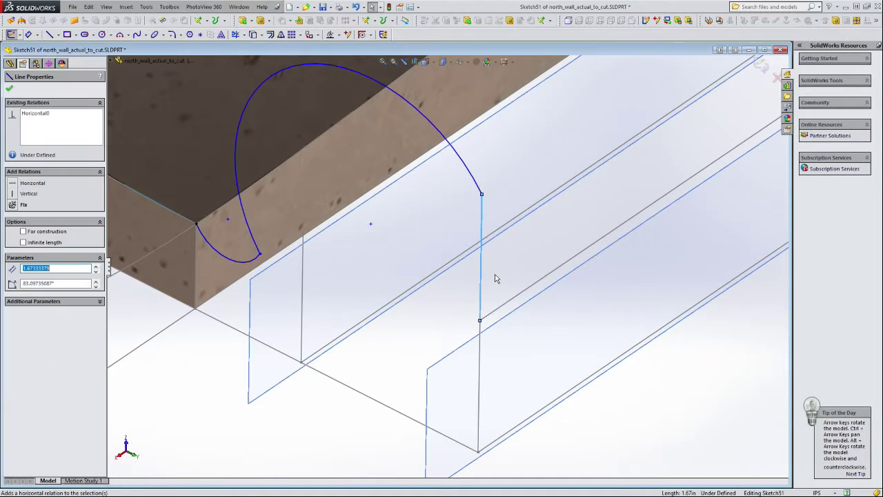
# Make the second arc tangent to the straight line, the two arcs mutually tangent, and the first arc tangent to the panel's edge spline
pyautogui.click(347, 249)
pyautogui.keyDown('ctrl'); pyautogui.click(414, 285); pyautogui.keyUp('ctrl')
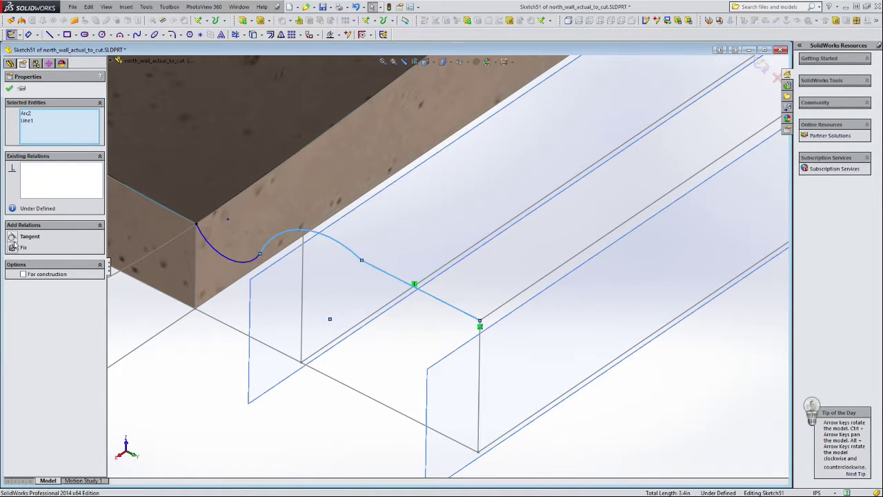
pyautogui.keyDown('ctrl'); pyautogui.click(246, 262); pyautogui.keyUp('ctrl')
pyautogui.press('Escape')
pyautogui.click(255, 258)
pyautogui.keyDown('ctrl'); pyautogui.click(272, 241); pyautogui.keyUp('ctrl')
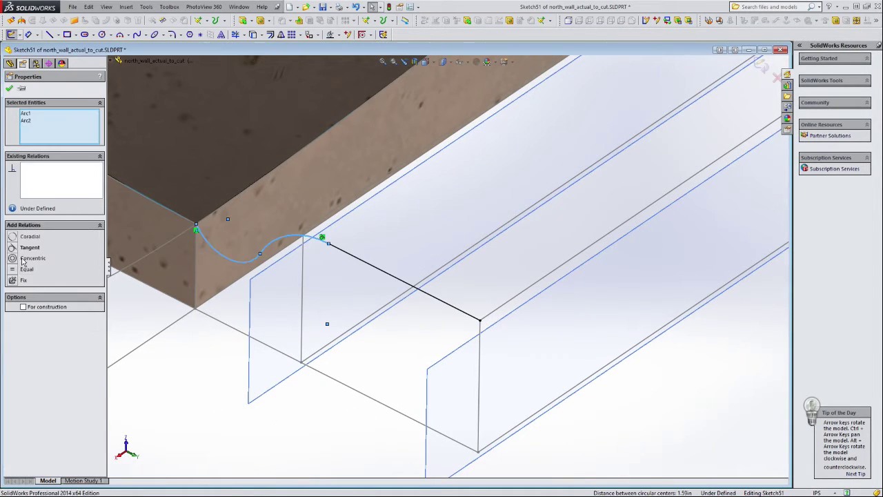
pyautogui.click(211, 247)
pyautogui.keyDown('ctrl'); pyautogui.click(180, 215); pyautogui.keyUp('ctrl')
pyautogui.click(20, 238)
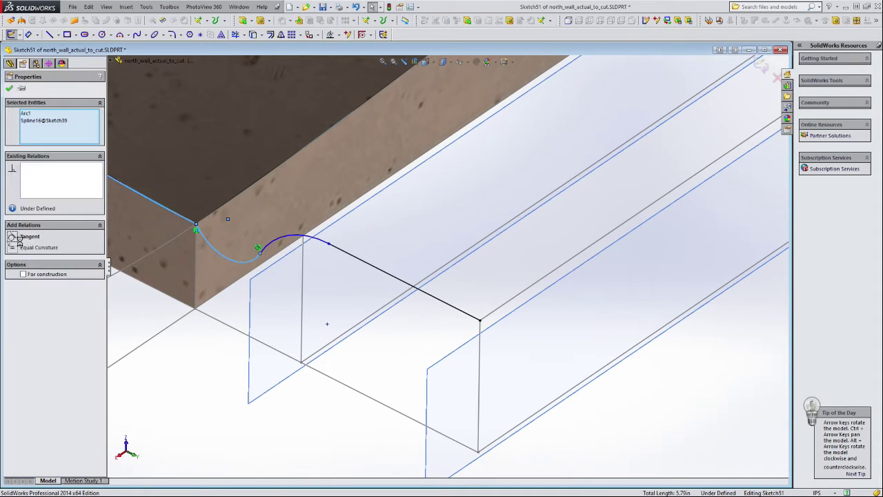
# Move the joint between the second arc and the line onto the Plane12 rectangle's top corner and finish the sketch
pyautogui.click(308, 233)
pyautogui.moveTo(309, 240); pyautogui.dragTo(309, 239)
pyautogui.scroll(2, 315, 243)
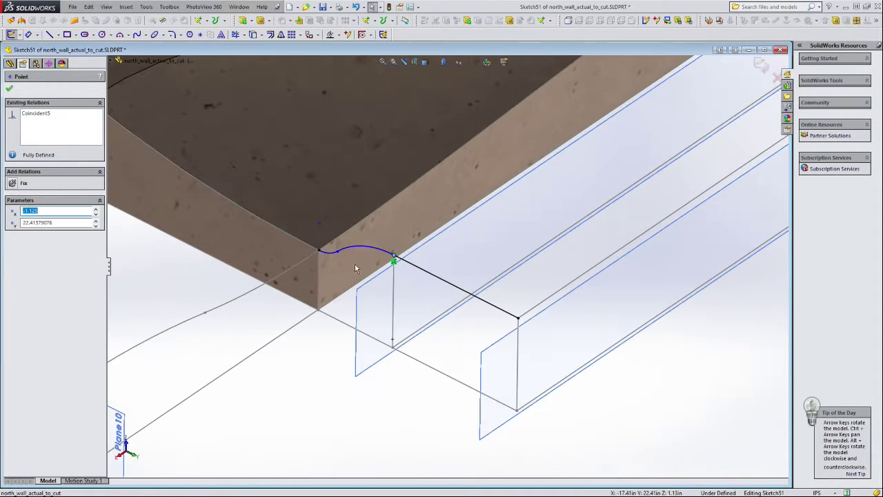
pyautogui.scroll(3, 373, 266)
pyautogui.click(421, 345)
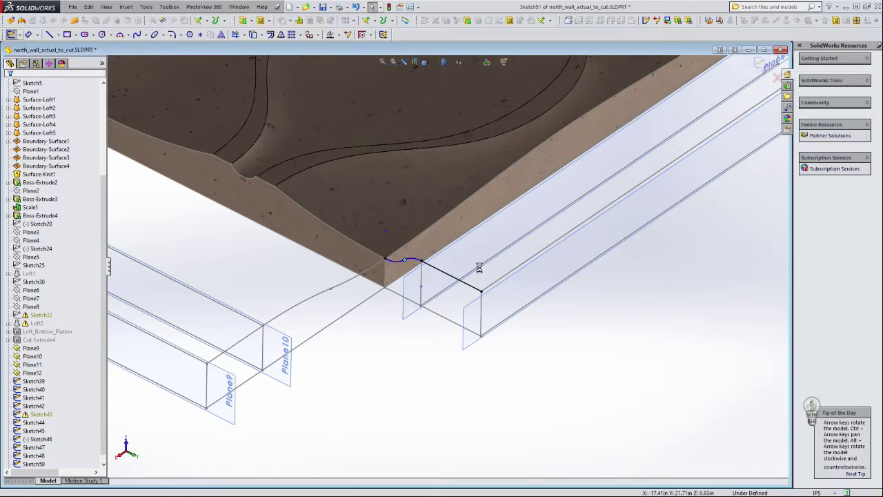
# Set Plane12's offset distance from the panel's end face to 2 in
pyautogui.click(32, 305)
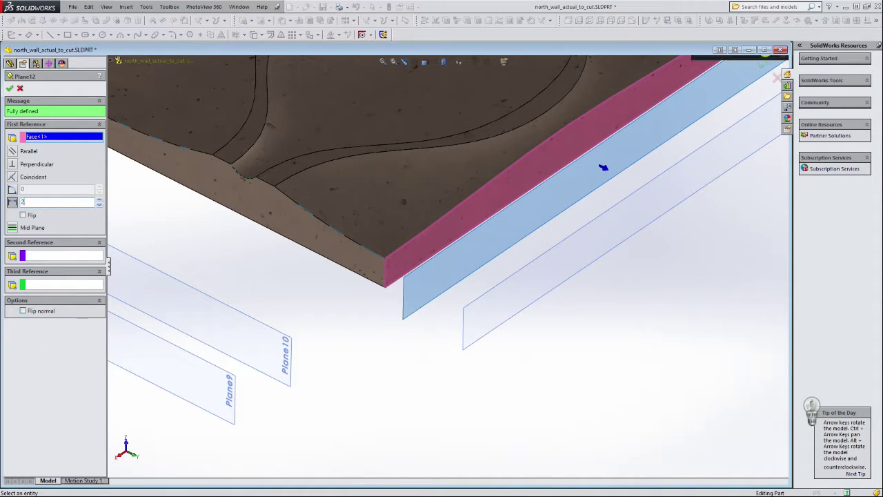
pyautogui.press('Escape')
pyautogui.moveTo(243, 284); pyautogui.dragTo(534, 304, button='middle')
pyautogui.click(533, 305)
# Reopen the arc guide curve sketch (Sketch51) and move the shared point of its two arcs to reshape the curve
pyautogui.click(243, 384)
pyautogui.scroll(-6, 245, 387)
pyautogui.moveTo(246, 387)
pyautogui.mouseDown(button='middle')
pyautogui.moveTo(333, 323)
pyautogui.moveTo(372, 310)
pyautogui.mouseUp(button='middle')
pyautogui.scroll(6, 333, 324)
pyautogui.scroll(-6, 372, 310)
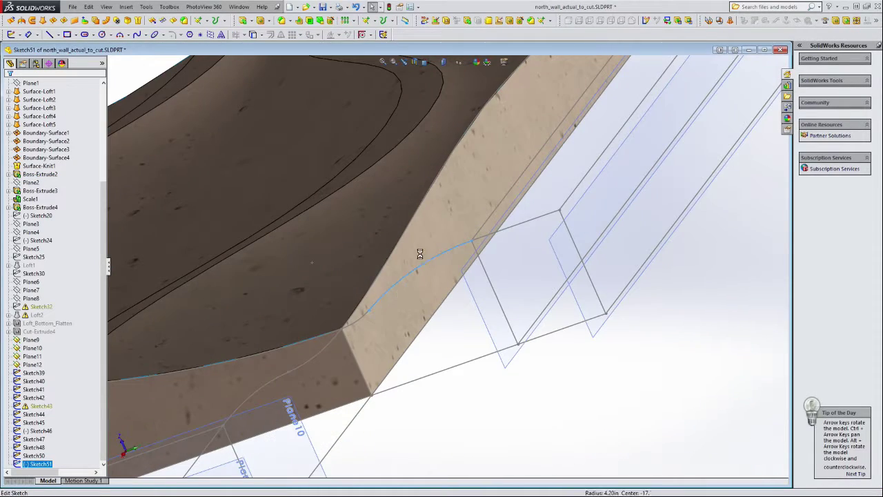
pyautogui.moveTo(368, 311); pyautogui.dragTo(400, 291)
pyautogui.scroll(3, 483, 402)
pyautogui.click(654, 416)
pyautogui.moveTo(655, 416); pyautogui.dragTo(635, 242, button='middle')
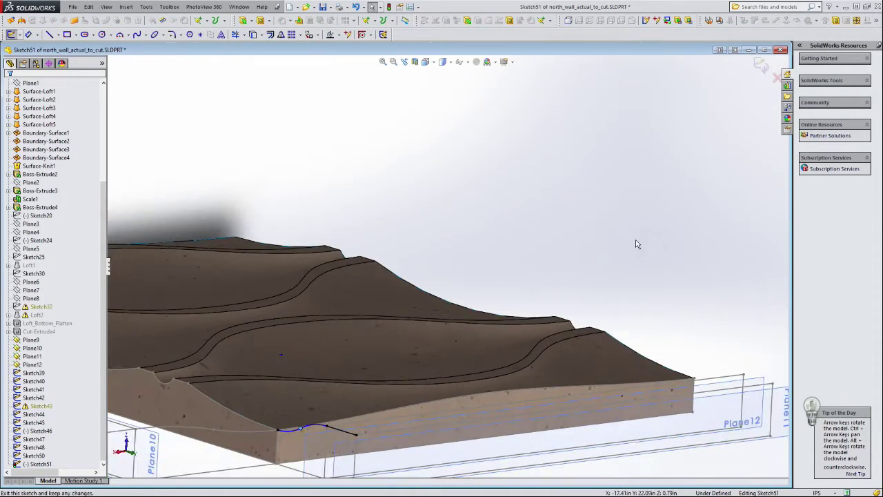
# In a new sketch on the panel's opposite long side face, copy the curved top guide from the first side
pyautogui.scroll(3, 645, 293)
pyautogui.moveTo(644, 293)
pyautogui.mouseDown(button='middle')
pyautogui.moveTo(435, 349)
pyautogui.moveTo(476, 356)
pyautogui.mouseUp(button='middle')
pyautogui.click(431, 342)
pyautogui.click(451, 322)
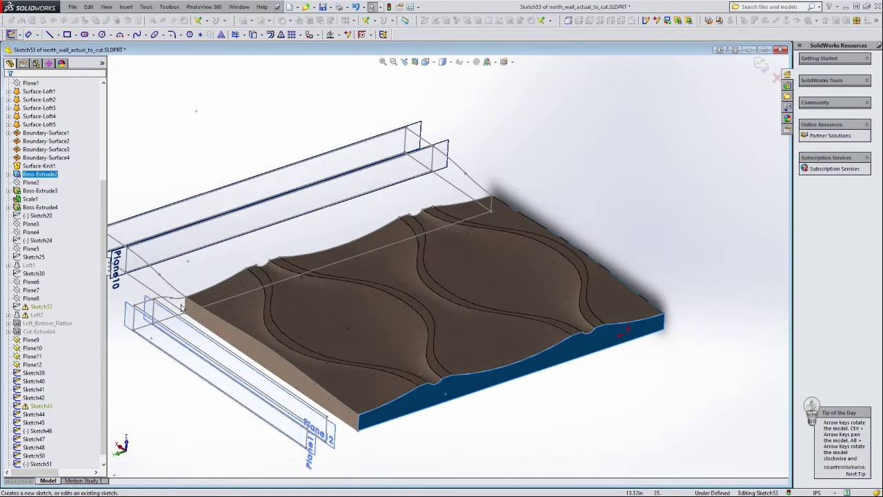
pyautogui.click(179, 299)
pyautogui.click(11, 34)
# In another new sketch on that opposite long side face, convert the straight bottom guide line
pyautogui.click(432, 392)
pyautogui.click(12, 35)
pyautogui.click(169, 318)
pyautogui.click(253, 34)
pyautogui.click(12, 35)
pyautogui.click(206, 157)
pyautogui.scroll(2, 299, 125)
pyautogui.moveTo(256, 290)
pyautogui.mouseDown(button='middle')
pyautogui.moveTo(377, 254)
pyautogui.moveTo(410, 268)
pyautogui.mouseUp(button='middle')
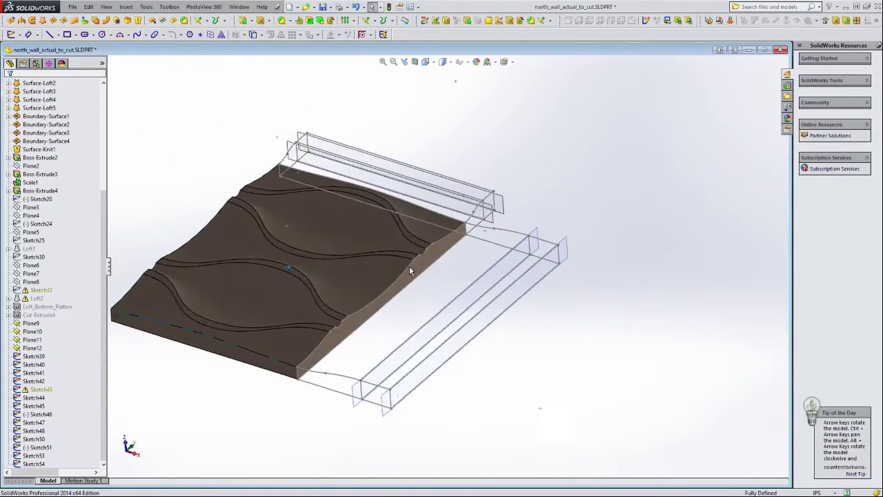
pyautogui.scroll(-1, 410, 267)
pyautogui.click(464, 251)
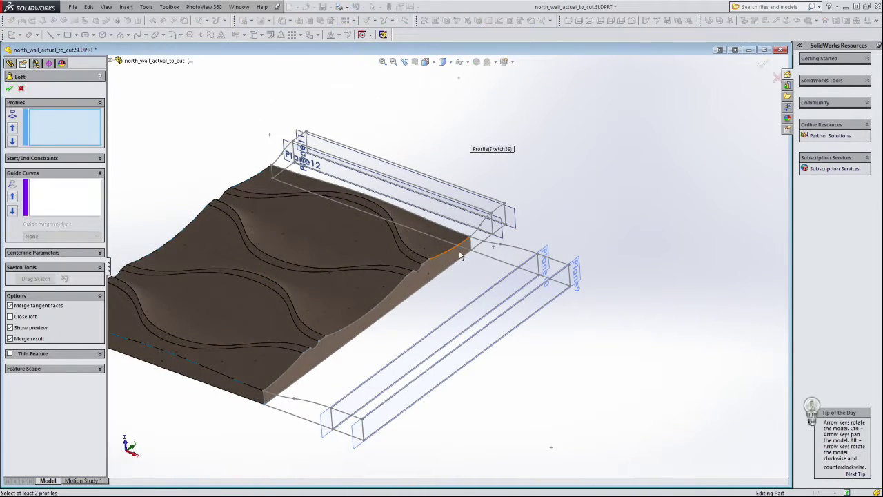
pyautogui.click(530, 259)
pyautogui.click(561, 270)
pyautogui.click(501, 259)
pyautogui.click(505, 245)
pyautogui.moveTo(507, 262); pyautogui.dragTo(530, 287, button='middle')
pyautogui.click(364, 406)
pyautogui.click(368, 392)
pyautogui.moveTo(388, 377); pyautogui.dragTo(497, 199, button='middle')
pyautogui.press('Escape')
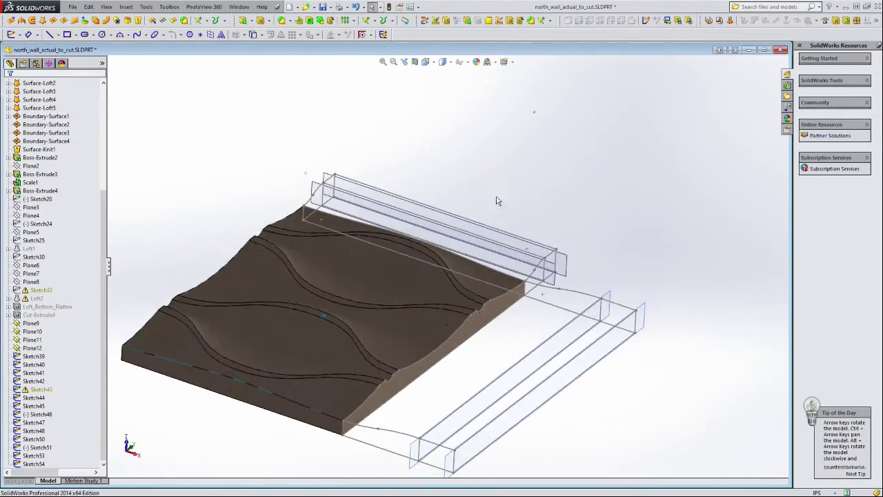
# In a new 3D sketch, draw a guide line from the near groove on the panel's edge to the Plane9 rectangle's top edge
pyautogui.moveTo(615, 231); pyautogui.dragTo(404, 343, button='middle')
pyautogui.click(403, 343)
pyautogui.click(535, 169)
pyautogui.moveTo(535, 169); pyautogui.dragTo(544, 168, button='middle')
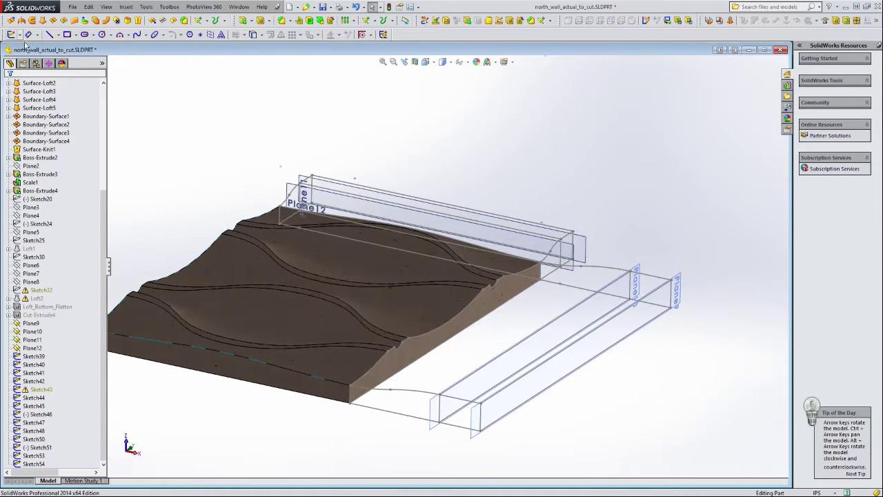
pyautogui.click(11, 35)
pyautogui.click(50, 35)
pyautogui.click(387, 352)
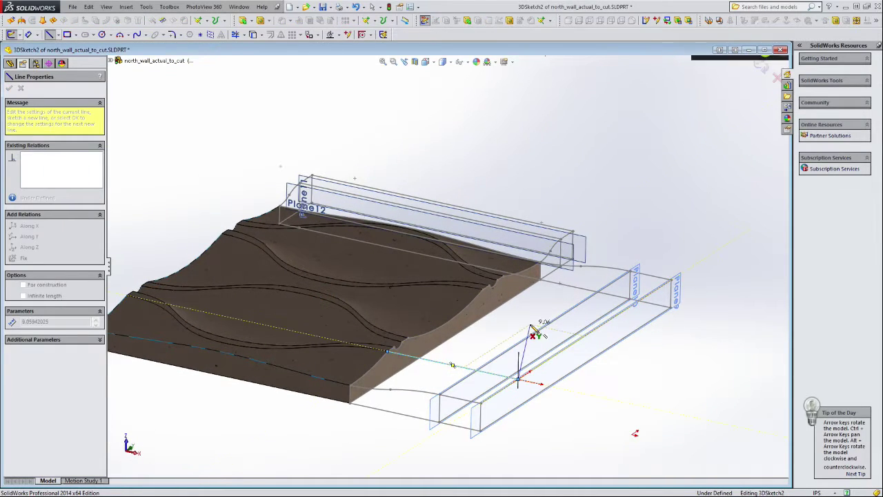
pyautogui.doubleClick(517, 378)
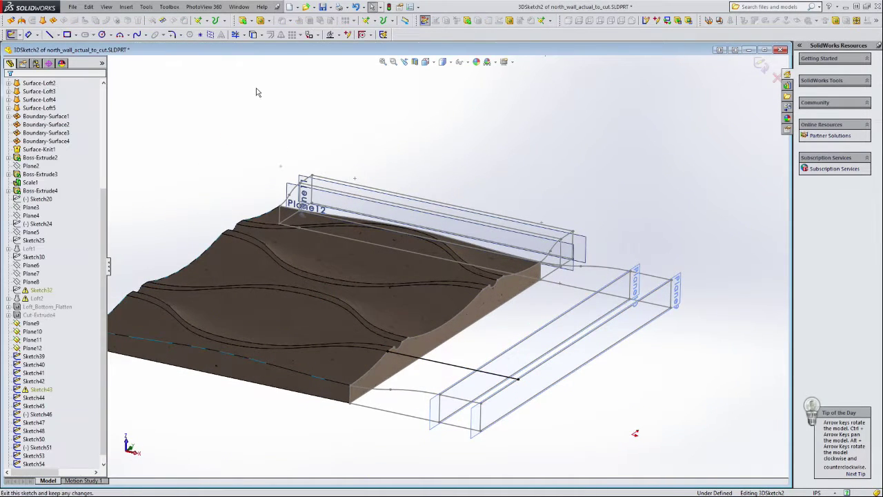
# In a second 3D sketch, draw a guide line from the far groove on the panel's edge to the Plane9 rectangle's top edge
pyautogui.moveTo(256, 89)
pyautogui.mouseDown(button='middle')
pyautogui.moveTo(562, 158)
pyautogui.moveTo(262, 191)
pyautogui.moveTo(24, 41)
pyautogui.mouseUp(button='middle')
pyautogui.click(49, 35)
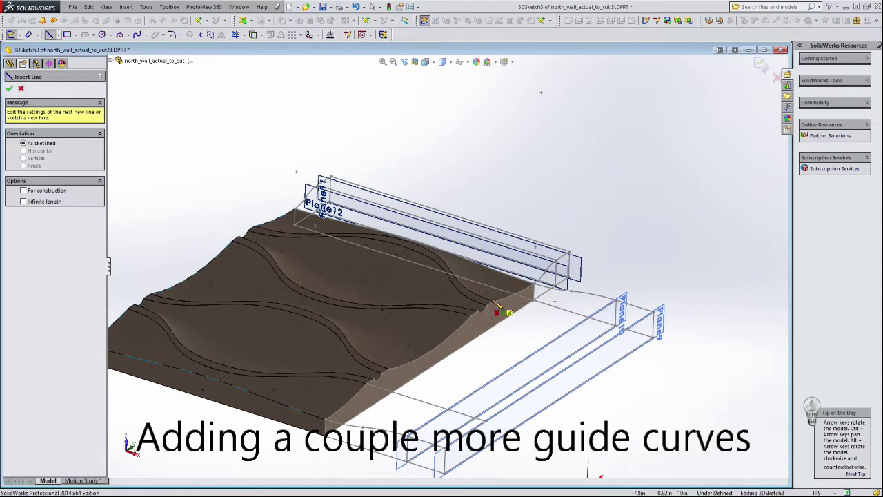
pyautogui.click(522, 295)
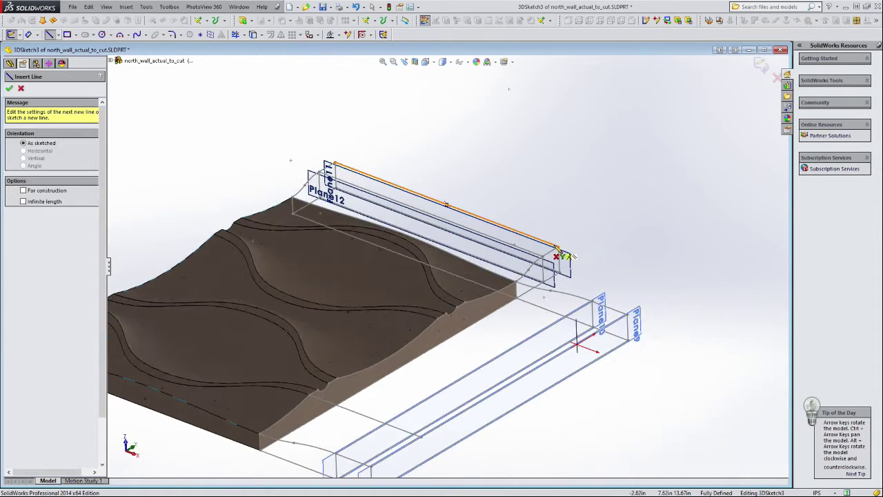
pyautogui.press('Escape')
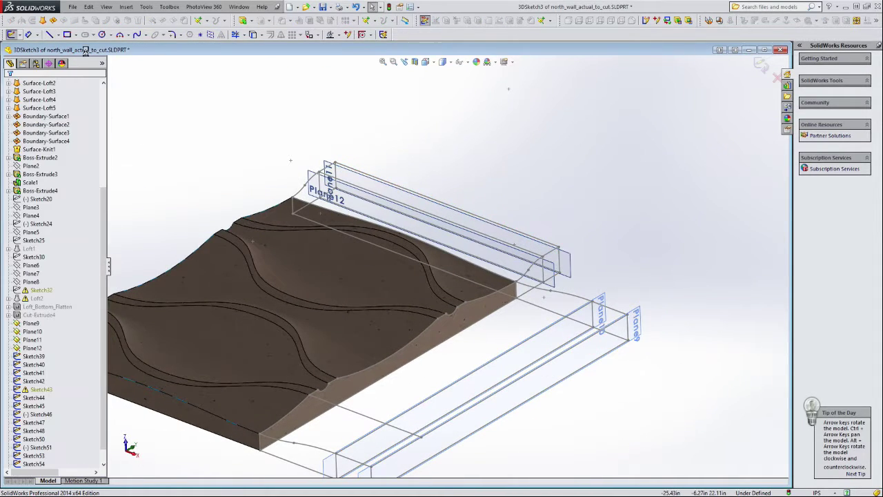
pyautogui.click(49, 34)
pyautogui.click(465, 303)
pyautogui.click(577, 343)
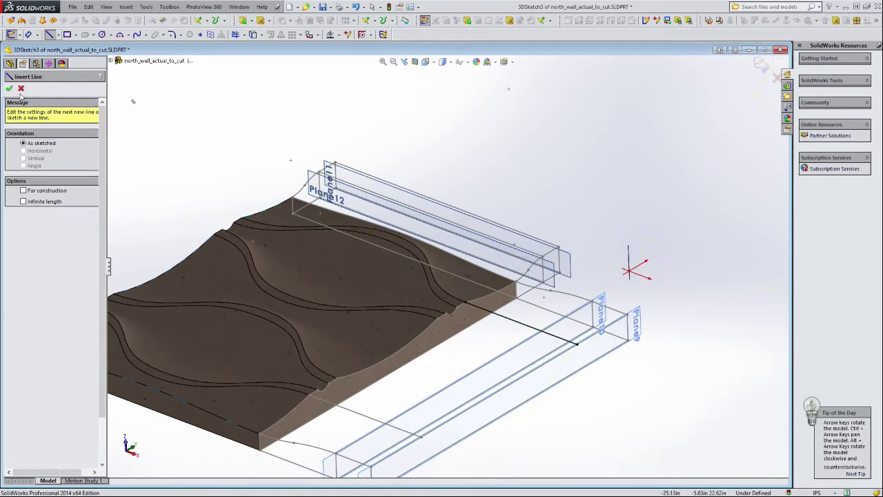
pyautogui.press('Escape')
# Start a loft using the long side face profile and the Plane10 and Plane9 rectangles as profiles
pyautogui.scroll(1, 571, 191)
pyautogui.moveTo(570, 191); pyautogui.dragTo(433, 163, button='middle')
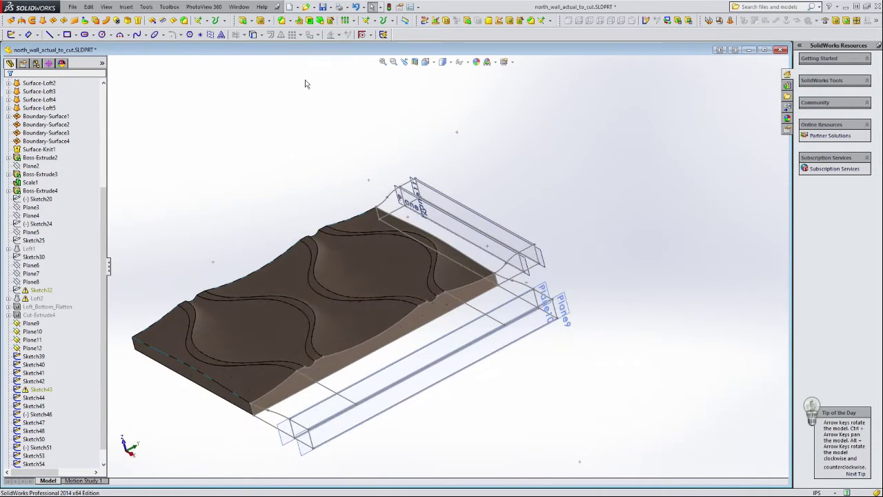
pyautogui.click(228, 50)
pyautogui.click(494, 275)
pyautogui.click(534, 291)
pyautogui.click(553, 301)
# Add the corner guide sketches and the two 3D sketch lines as guide curves and create the long-side border loft
pyautogui.click(78, 209)
pyautogui.moveTo(587, 300); pyautogui.dragTo(499, 338, button='middle')
pyautogui.scroll(-2, 499, 338)
pyautogui.click(467, 350)
pyautogui.click(481, 369)
pyautogui.scroll(3, 481, 370)
pyautogui.moveTo(481, 370); pyautogui.dragTo(587, 345, button='middle')
pyautogui.click(360, 344)
pyautogui.click(364, 338)
pyautogui.scroll(-5, 413, 353)
pyautogui.moveTo(424, 296); pyautogui.dragTo(366, 306, button='middle')
pyautogui.click(366, 306)
pyautogui.moveTo(711, 279); pyautogui.dragTo(575, 327, button='middle')
pyautogui.click(575, 328)
pyautogui.scroll(6, 583, 307)
pyautogui.moveTo(587, 296); pyautogui.dragTo(159, 152, button='middle')
pyautogui.click(9, 88)
pyautogui.moveTo(289, 238); pyautogui.dragTo(201, 41, button='middle')
pyautogui.click(499, 219)
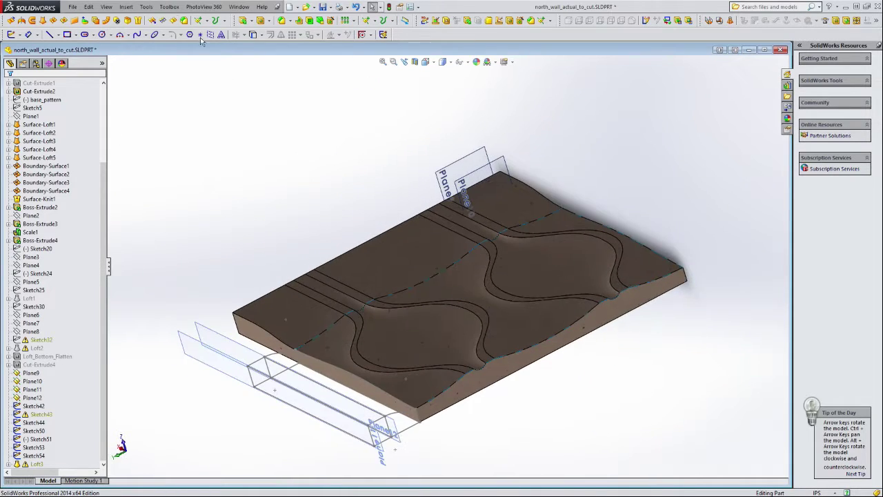
pyautogui.scroll(-4, 408, 418)
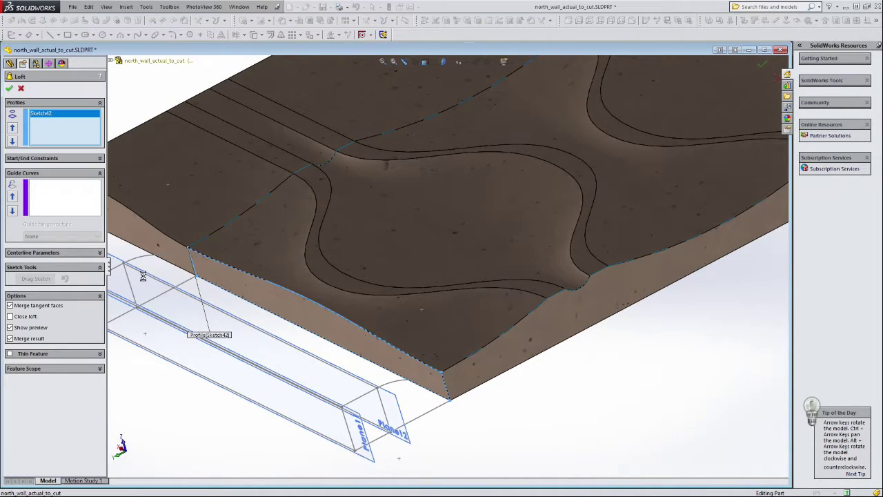
pyautogui.scroll(2, 143, 276)
pyautogui.click(215, 287)
pyautogui.click(65, 198)
pyautogui.click(240, 259)
pyautogui.click(431, 371)
pyautogui.click(446, 352)
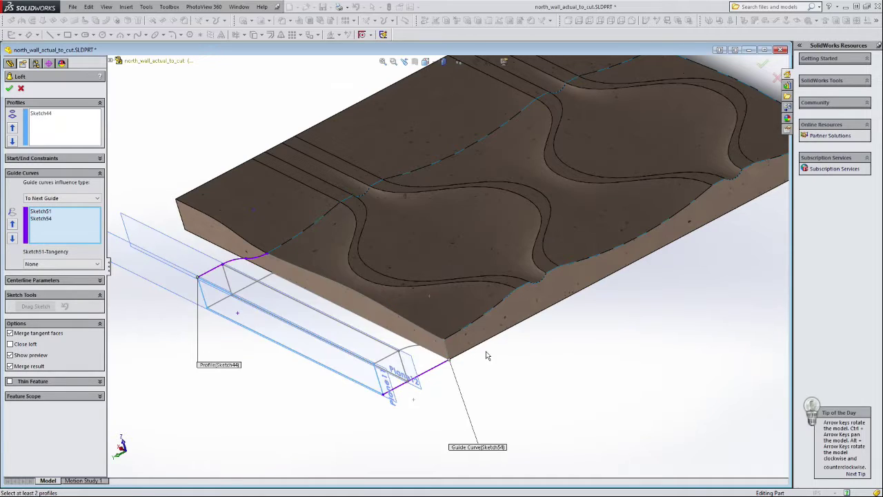
pyautogui.moveTo(477, 354); pyautogui.dragTo(445, 364, button='middle')
pyautogui.rightClick(67, 222)
pyautogui.click(90, 227)
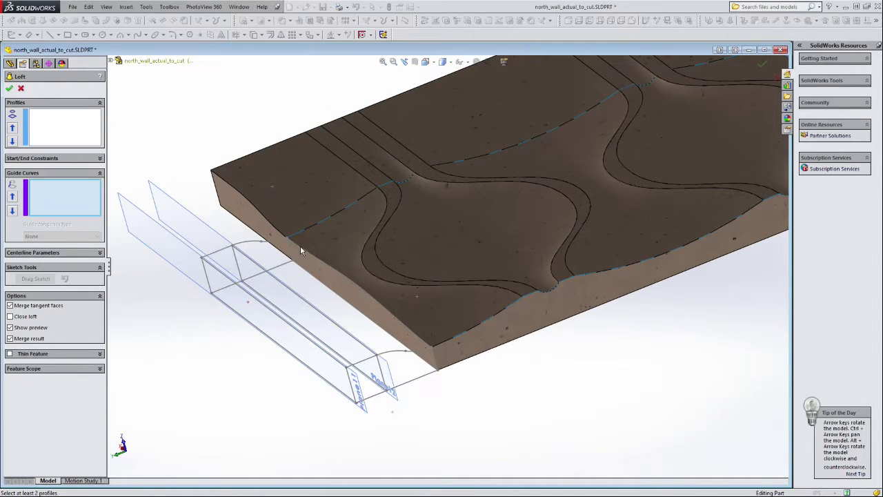
# Loft the end border through Sketch42, Sketch43 and Sketch44 with guide curves Sketch51, Sketch50, Sketch54 and Sketch53
pyautogui.click(301, 249)
pyautogui.click(249, 256)
pyautogui.click(206, 262)
pyautogui.click(72, 208)
pyautogui.click(220, 249)
pyautogui.click(229, 285)
pyautogui.click(373, 359)
pyautogui.moveTo(283, 276); pyautogui.dragTo(207, 158, button='middle')
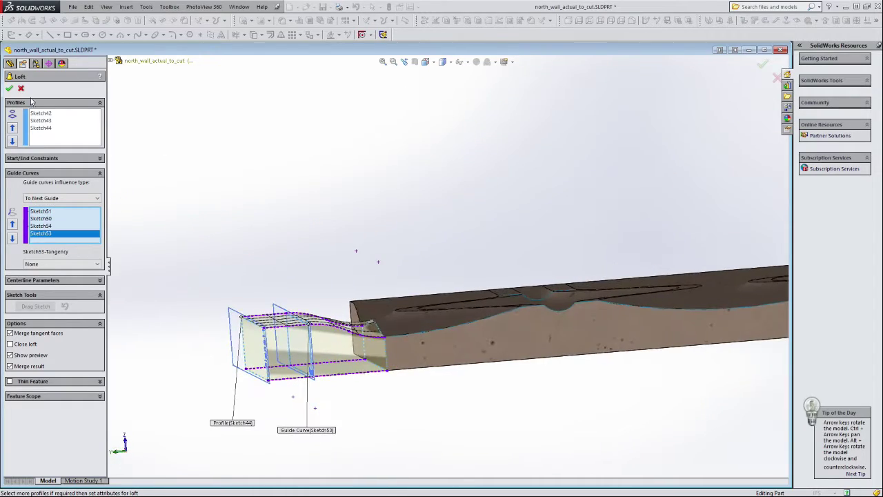
pyautogui.click(9, 88)
# In a new sketch on the long-side border's end face at the open corner, convert the face outline
pyautogui.scroll(3, 356, 240)
pyautogui.moveTo(356, 240); pyautogui.dragTo(422, 322, button='middle')
pyautogui.click(358, 312)
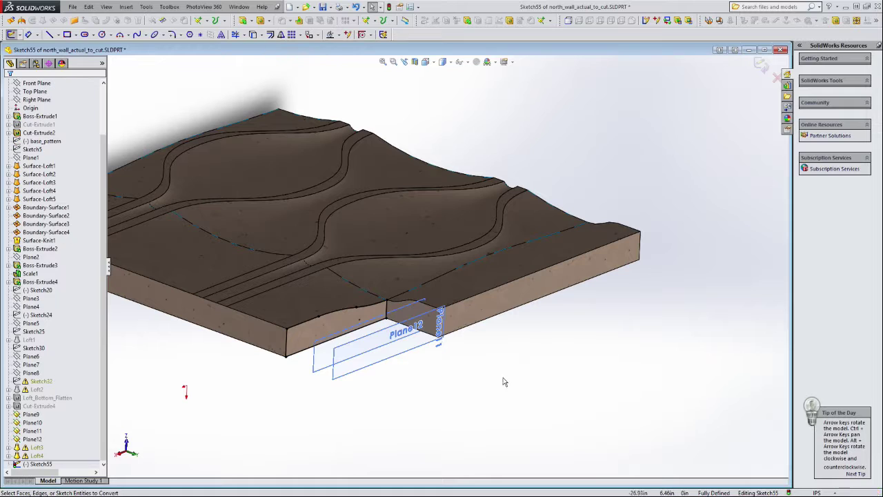
# On the end border's outer face, sketch an 8.75 by 1.75 in rectangle extending across the open corner
pyautogui.click(486, 319)
pyautogui.press('r')
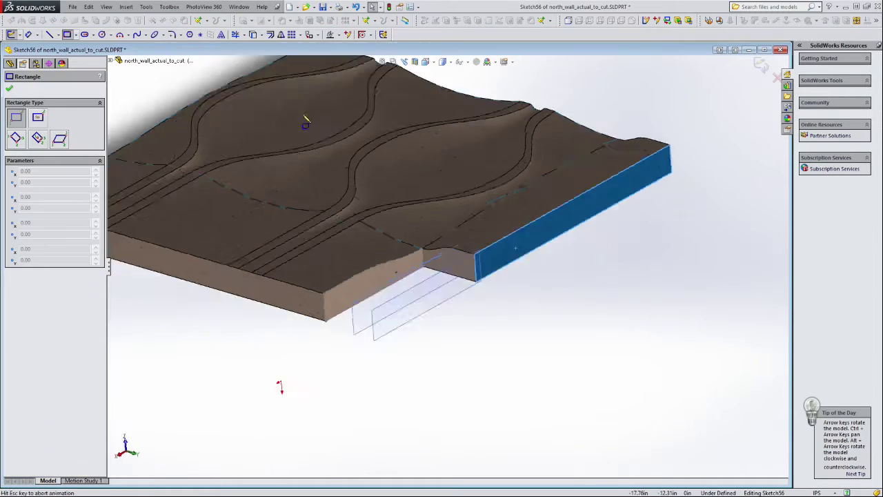
pyautogui.scroll(3, 410, 270)
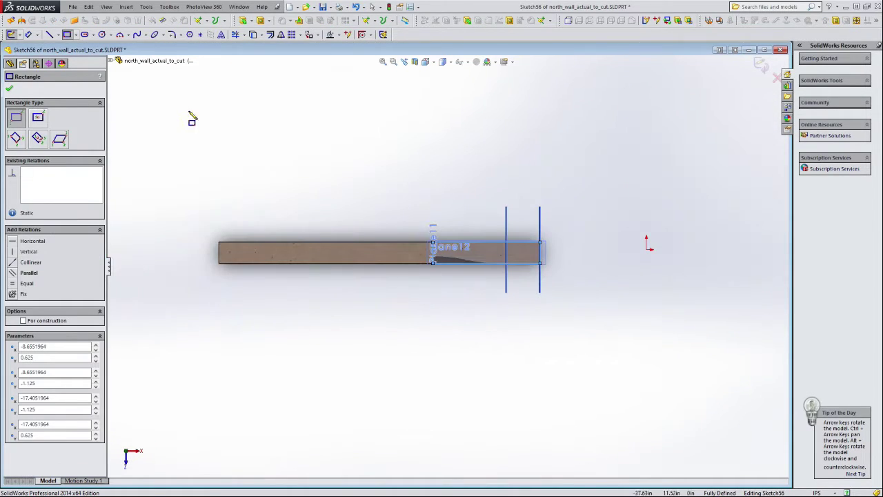
pyautogui.click(760, 63)
# In a new sketch on the end border's face at the open corner, convert its curved top edge
pyautogui.moveTo(550, 200); pyautogui.dragTo(581, 395, button='middle')
pyautogui.scroll(3, 546, 324)
pyautogui.click(532, 331)
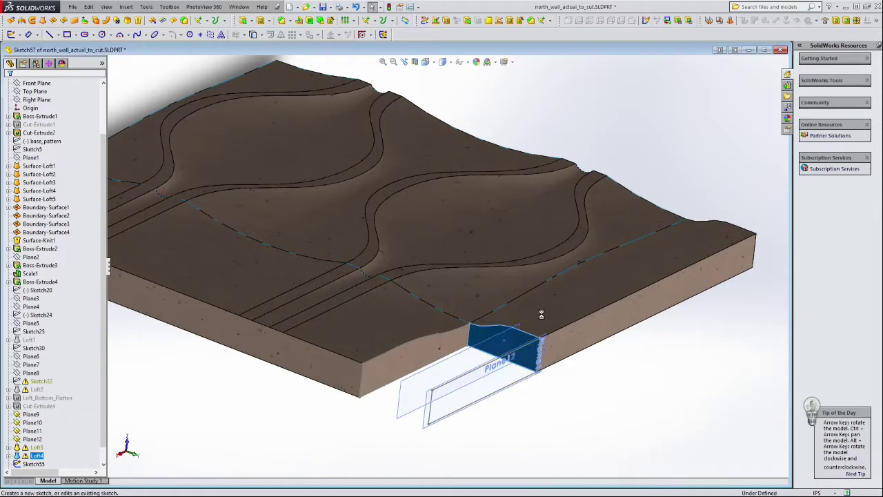
pyautogui.click(255, 35)
pyautogui.scroll(6, 286, 323)
pyautogui.scroll(-2, 443, 357)
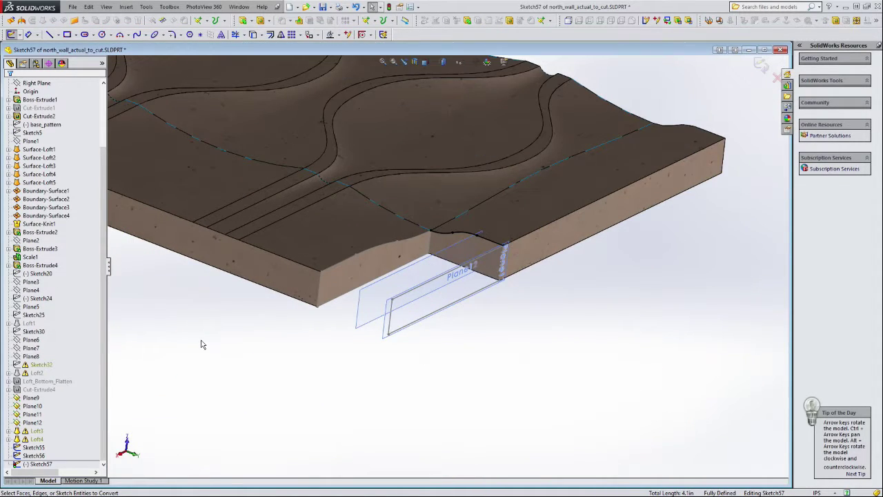
# From the long-side border's outer corner to the rectangle, sketch a three-segment top line and, in a separate sketch, a single bottom line
pyautogui.click(322, 257)
pyautogui.click(321, 272)
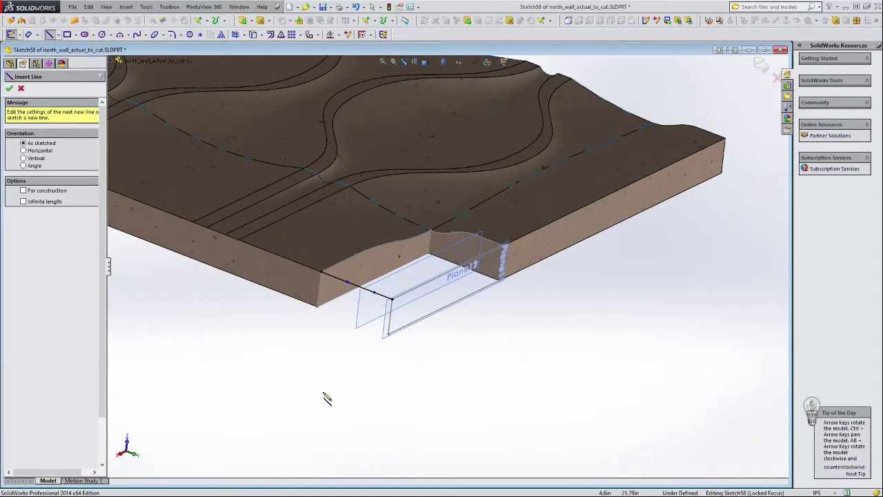
pyautogui.click(49, 33)
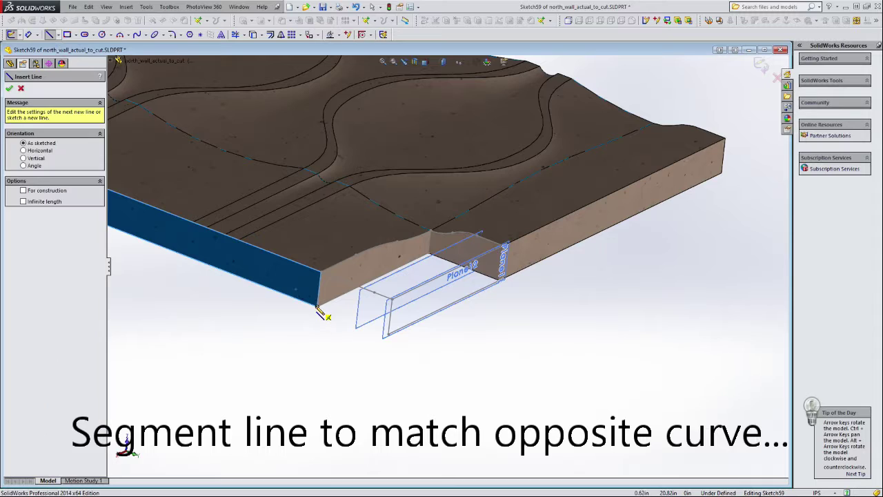
pyautogui.click(319, 305)
pyautogui.press('Escape')
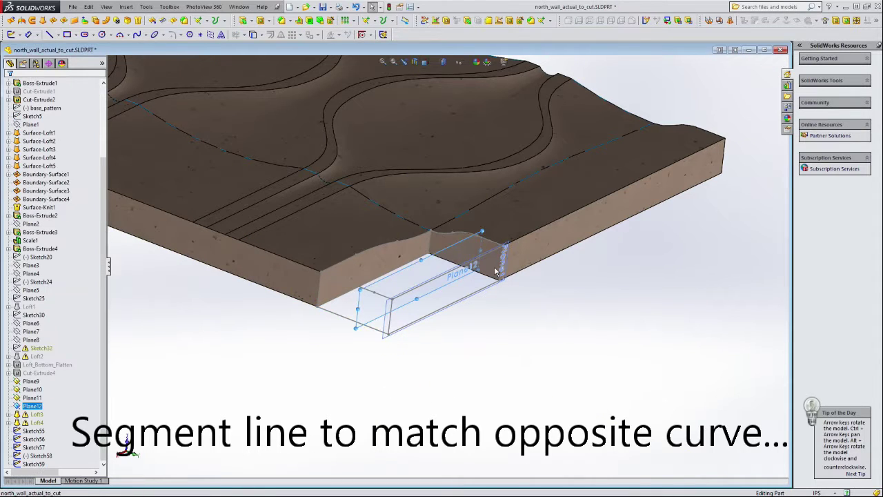
# In a new sketch on the end border's face at the open corner, convert its straight bottom edge
pyautogui.moveTo(495, 271)
pyautogui.mouseDown(button='middle')
pyautogui.moveTo(501, 302)
pyautogui.moveTo(528, 338)
pyautogui.mouseUp(button='middle')
pyautogui.click(507, 277)
pyautogui.click(11, 34)
pyautogui.click(489, 291)
pyautogui.click(253, 34)
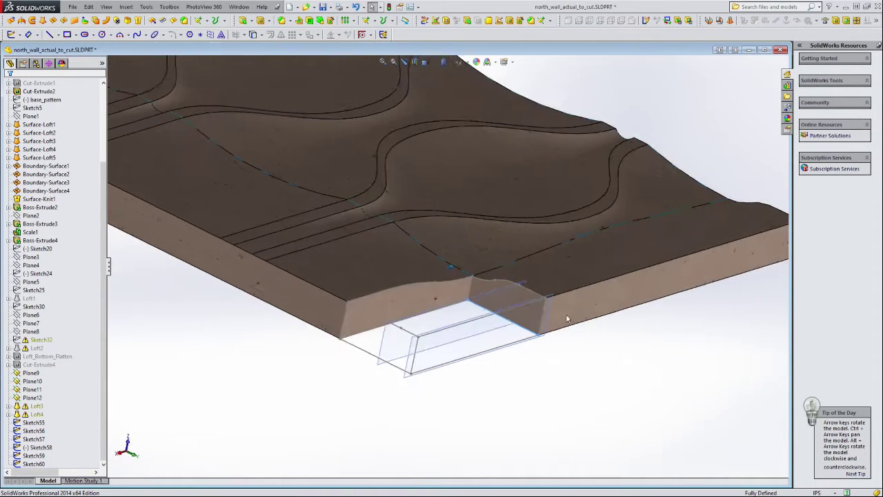
pyautogui.moveTo(566, 314)
pyautogui.mouseDown(button='middle')
pyautogui.moveTo(532, 330)
pyautogui.moveTo(535, 343)
pyautogui.moveTo(511, 343)
pyautogui.mouseUp(button='middle')
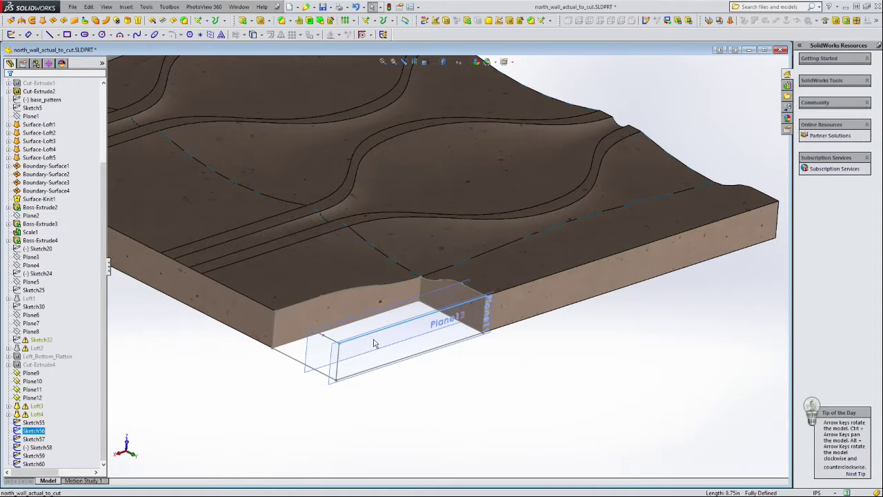
# In the rectangle sketch on the open corner's outer side, delete the top edge, redraw it as three connected line segments and rebuild
pyautogui.click(393, 334)
pyautogui.press('Delete')
pyautogui.click(49, 34)
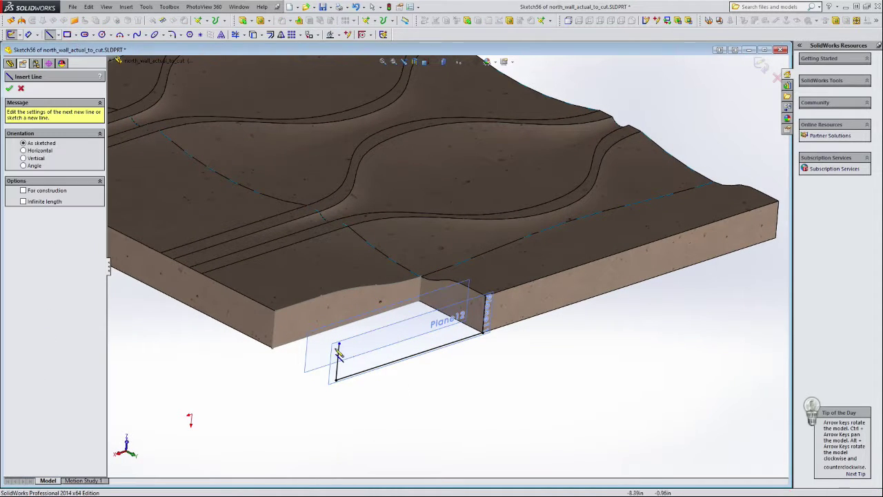
pyautogui.click(339, 343)
pyautogui.click(486, 297)
pyautogui.scroll(-2, 518, 316)
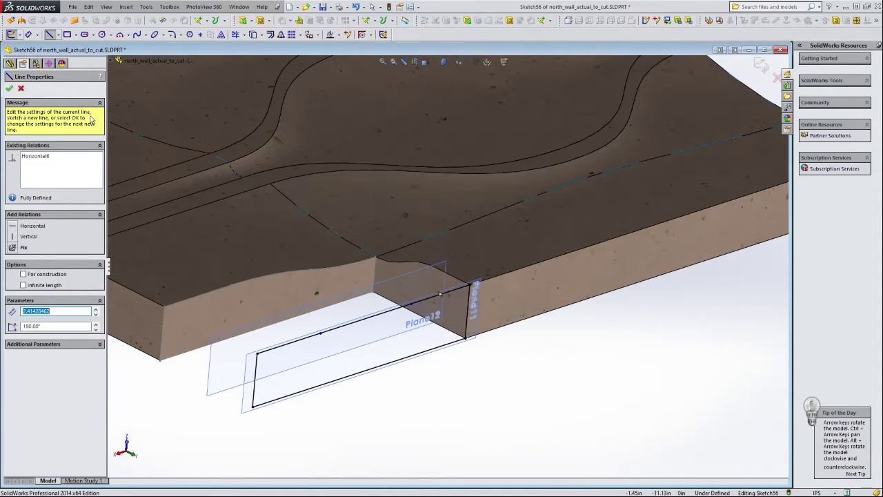
pyautogui.scroll(3, 442, 359)
pyautogui.hotkey('ctrl', 'b')
# Loft the open corner between Sketch55 and Sketch56, using Sketch57, Sketch60, Sketch59 and Sketch58 as guide curves
pyautogui.moveTo(529, 341); pyautogui.dragTo(542, 339, button='middle')
pyautogui.scroll(-3, 529, 341)
pyautogui.click(126, 7)
pyautogui.click(407, 231)
pyautogui.click(490, 255)
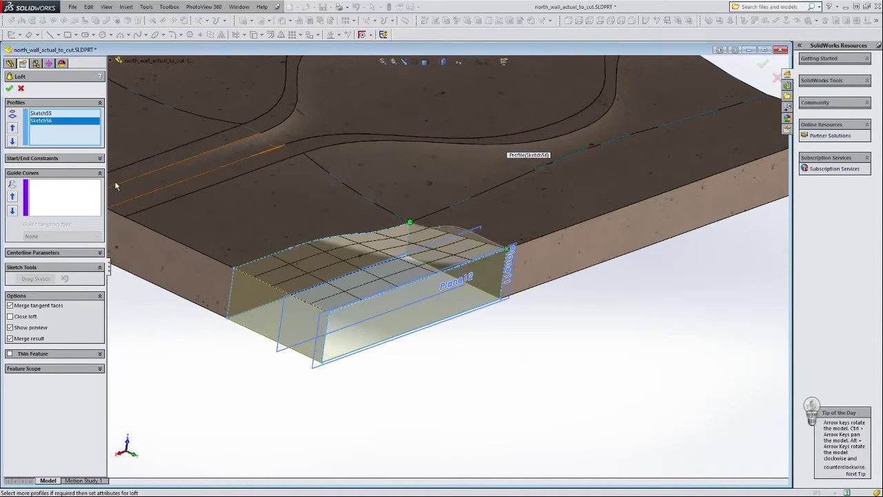
pyautogui.click(80, 198)
pyautogui.click(461, 230)
pyautogui.click(474, 288)
pyautogui.click(272, 339)
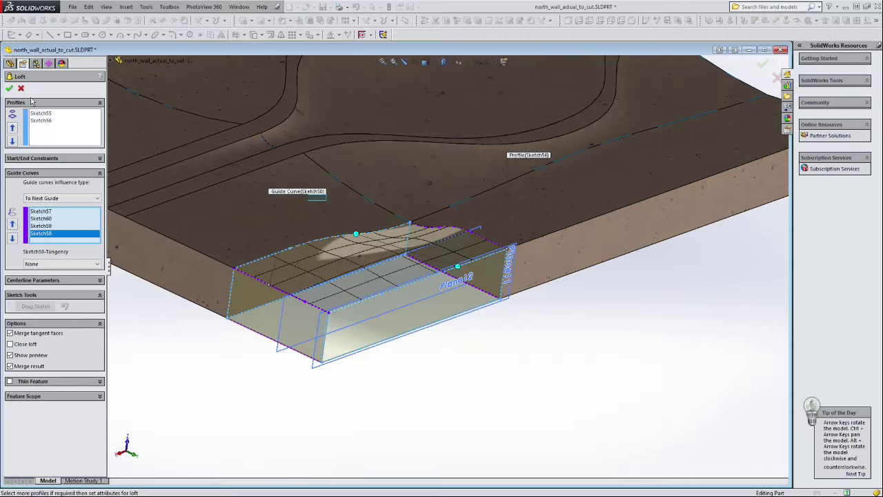
pyautogui.click(10, 88)
# Hide the reference planes Plane9 to Plane12 around the finished borders
pyautogui.scroll(5, 503, 374)
pyautogui.moveTo(502, 375); pyautogui.dragTo(318, 238, button='middle')
pyautogui.click(476, 319)
pyautogui.keyDown('ctrl'); pyautogui.click(317, 238); pyautogui.keyUp('ctrl')
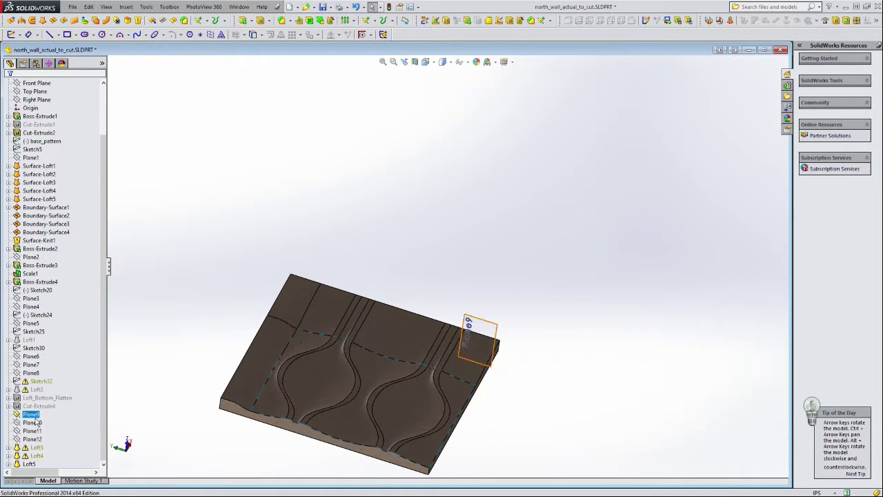
pyautogui.moveTo(448, 243); pyautogui.dragTo(470, 272, button='middle')
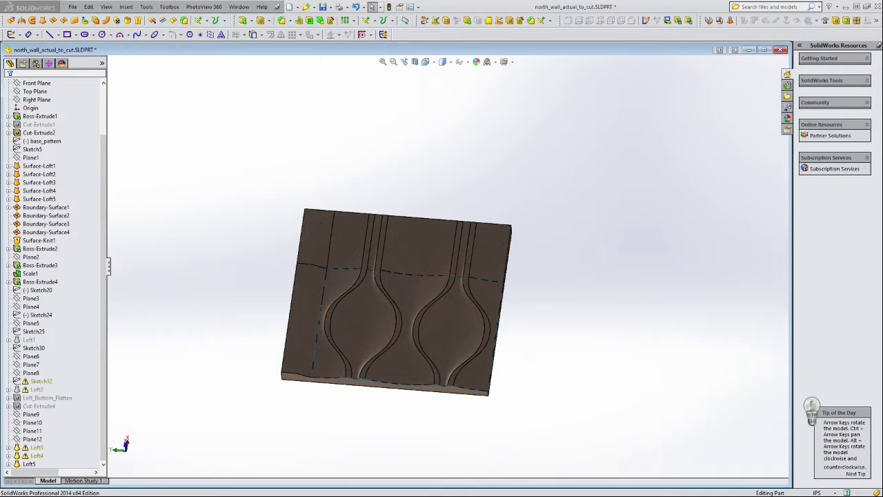
pyautogui.moveTo(551, 267); pyautogui.dragTo(479, 296, button='middle')
# On the panel's back face, sketch a rectangle around the long-side border and a larger one enclosing the panel, and cut between them through all
pyautogui.click(562, 249)
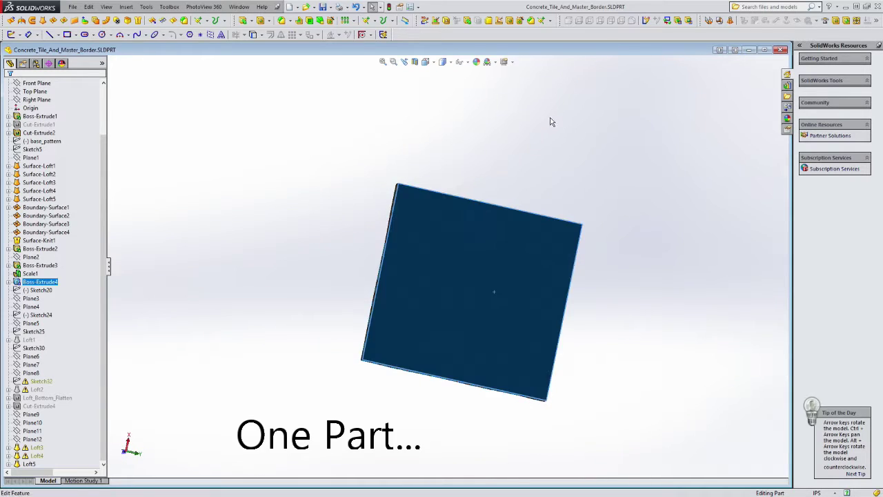
pyautogui.click(584, 140)
pyautogui.click(450, 131)
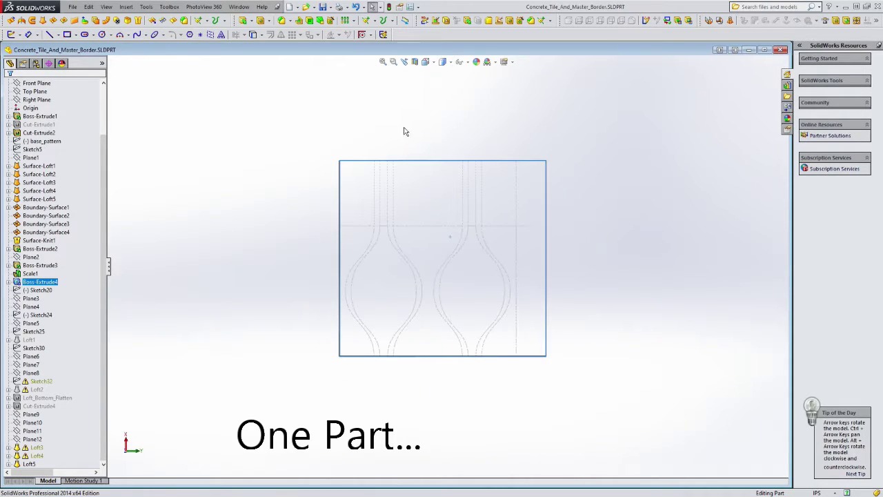
pyautogui.click(323, 105)
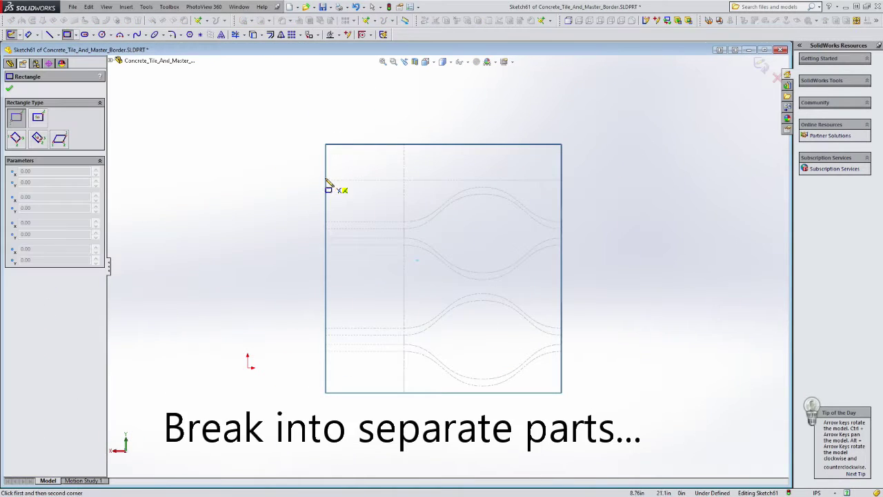
pyautogui.click(326, 181)
pyautogui.click(405, 393)
pyautogui.scroll(3, 322, 145)
pyautogui.hotkey('ctrl', '7')
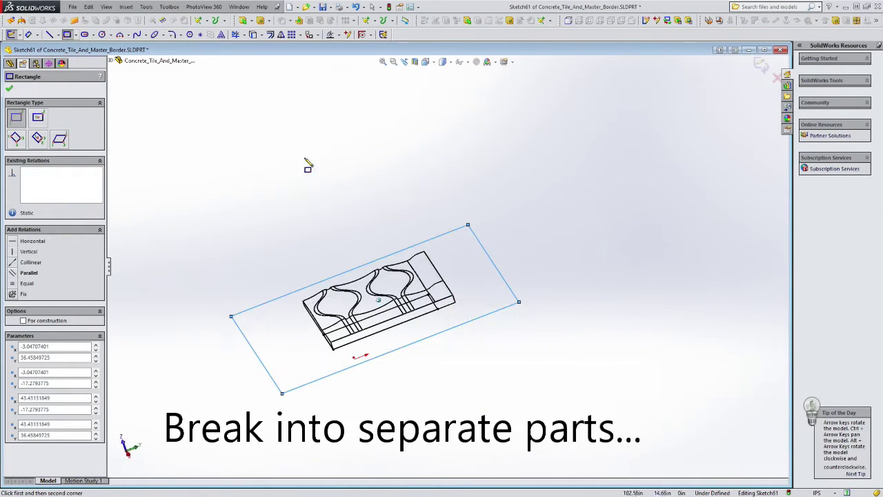
pyautogui.click(73, 159)
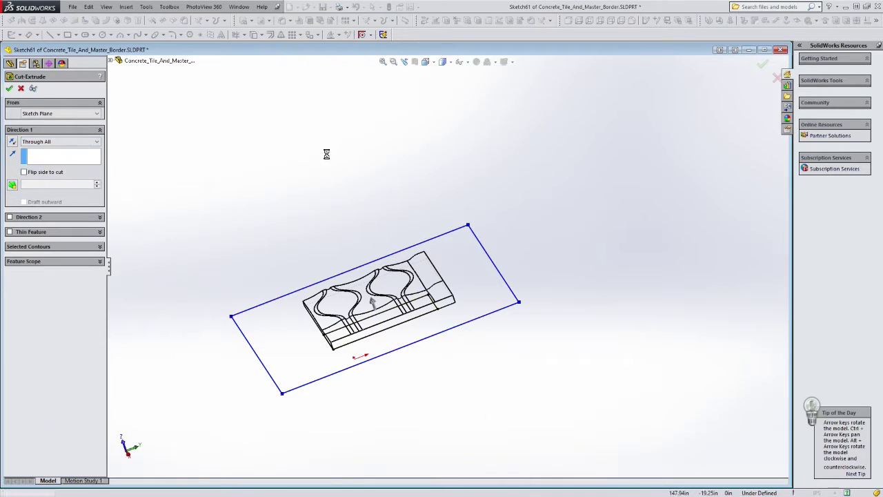
pyautogui.press('Return')
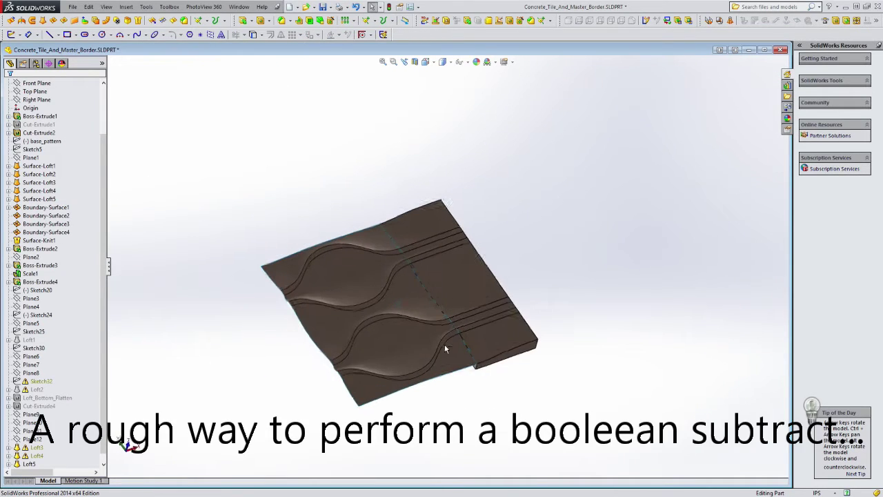
# Delete the inner sculpted surface faces left by the cut, and delete the two remaining outer surface bodies
pyautogui.click(128, 21)
pyautogui.click(433, 329)
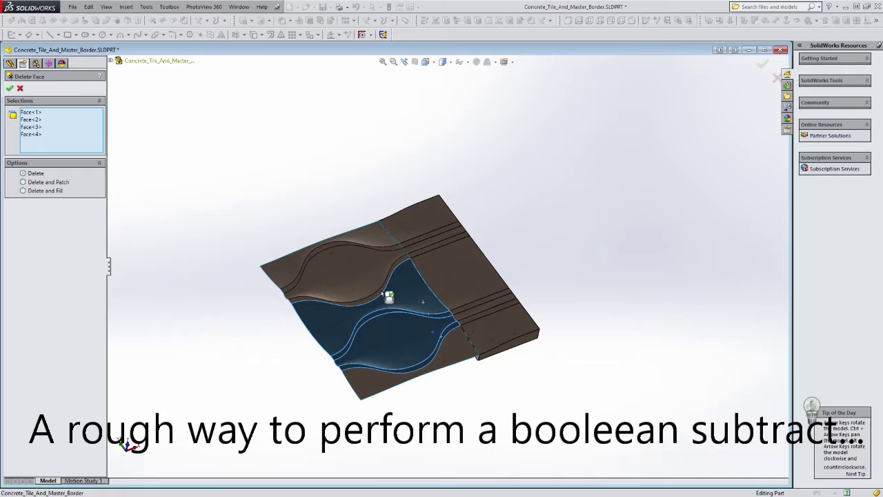
pyautogui.click(331, 276)
pyautogui.click(345, 238)
pyautogui.press('Return')
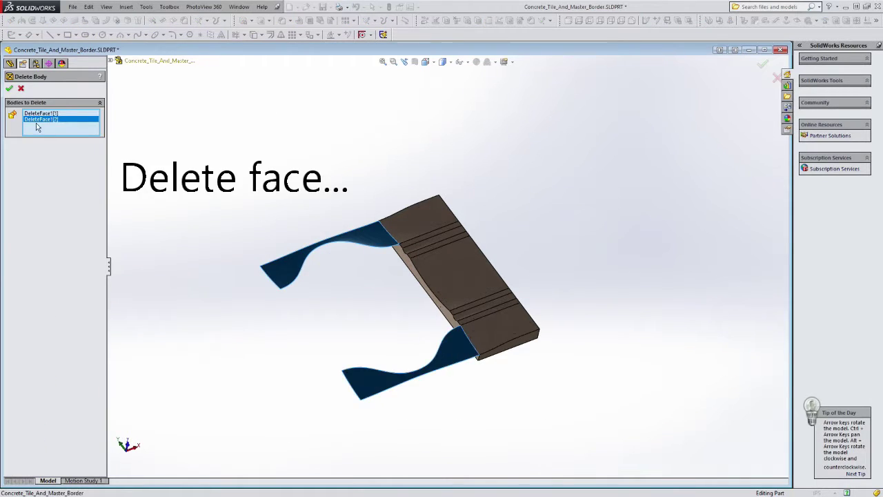
pyautogui.press('Return')
# Save the long-side border as Concrete_Tile_Long_Side, and close it and the empty part
pyautogui.moveTo(598, 256); pyautogui.dragTo(401, 223, button='middle')
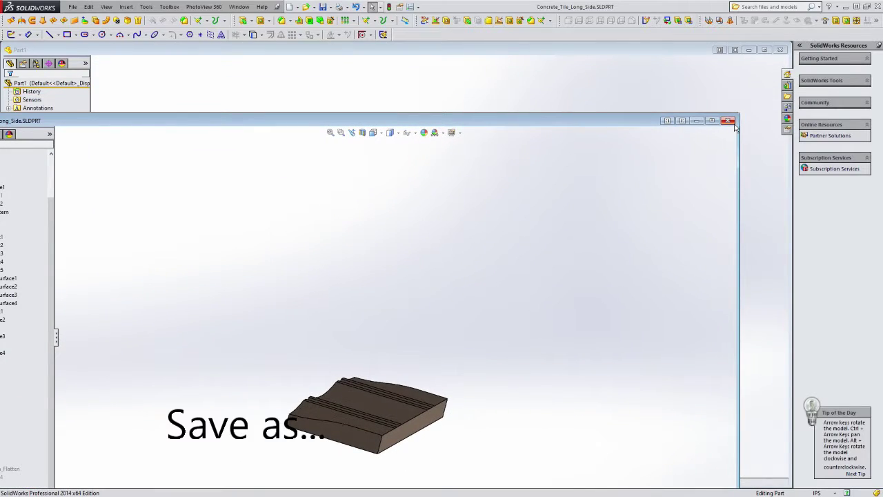
pyautogui.click(728, 120)
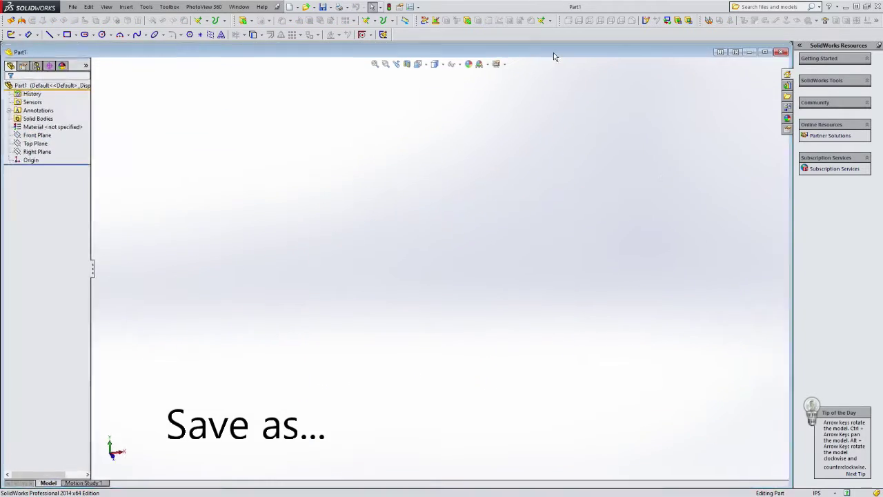
pyautogui.hotkey('ctrl', 'w')
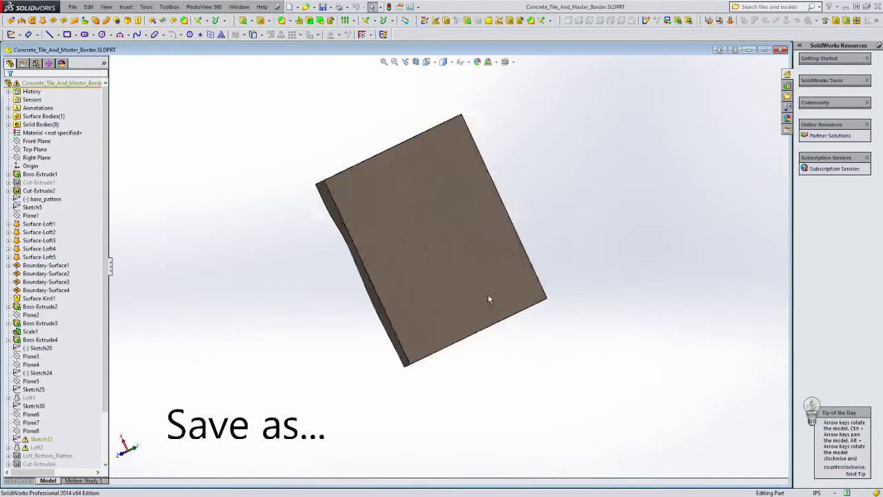
# On the master border part's back face, sketch a rectangle around the short-side border inside a panel-enclosing rectangle and cut between them through all
pyautogui.click(451, 118)
pyautogui.click(68, 35)
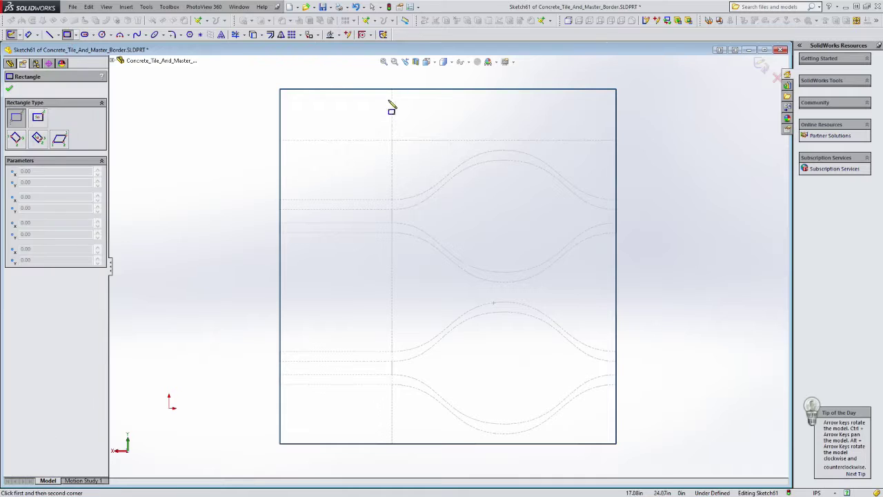
pyautogui.click(618, 141)
pyautogui.hotkey('ctrl', '7')
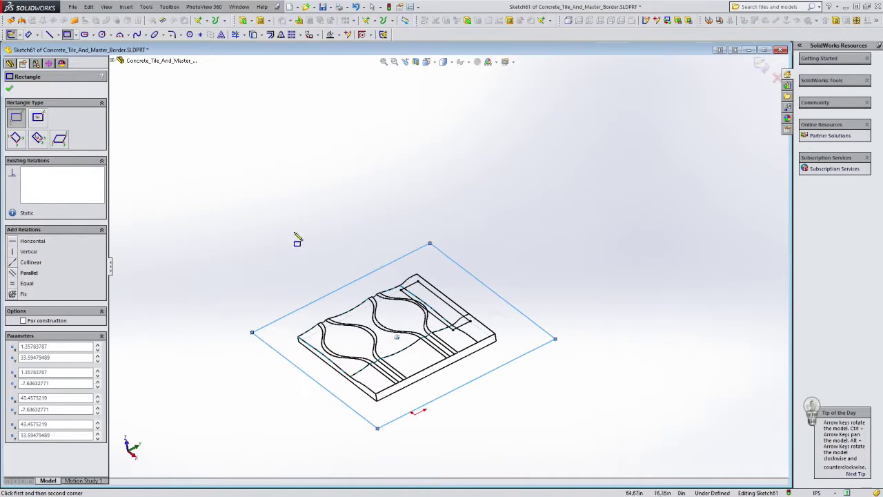
pyautogui.press('Escape')
pyautogui.click(215, 39)
pyautogui.click(90, 142)
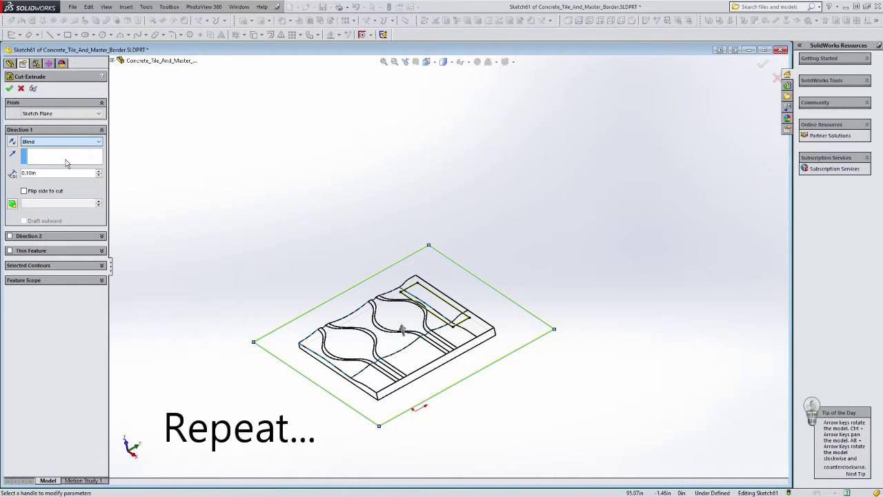
pyautogui.click(66, 159)
pyautogui.rightClick(442, 243)
# Shade the model and delete the outermost sculpted surface faces at both ends of the leftover surface
pyautogui.moveTo(502, 274); pyautogui.dragTo(486, 259, button='middle')
pyautogui.click(451, 62)
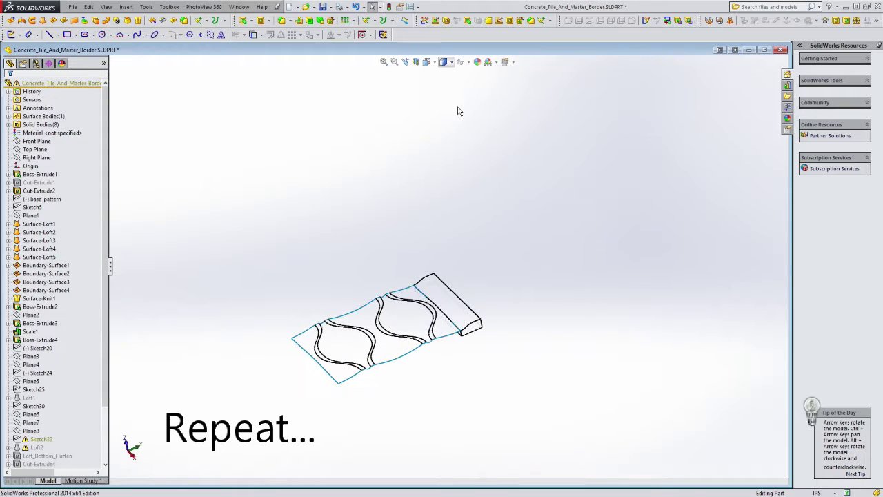
pyautogui.click(452, 78)
pyautogui.scroll(-2, 472, 335)
pyautogui.moveTo(472, 336); pyautogui.dragTo(446, 363, button='middle')
pyautogui.click(417, 319)
pyautogui.click(346, 165)
pyautogui.click(140, 21)
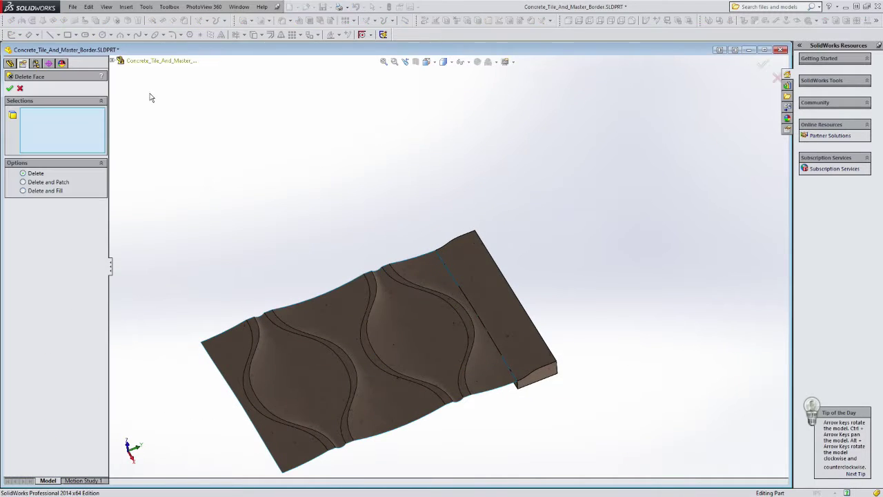
pyautogui.click(432, 276)
pyautogui.click(224, 338)
pyautogui.click(10, 88)
# Try to delete all the remaining sculpted surface faces at once
pyautogui.click(423, 305)
pyautogui.click(393, 274)
pyautogui.click(141, 20)
pyautogui.click(395, 299)
pyautogui.click(374, 282)
pyautogui.click(359, 291)
pyautogui.click(294, 350)
pyautogui.click(255, 321)
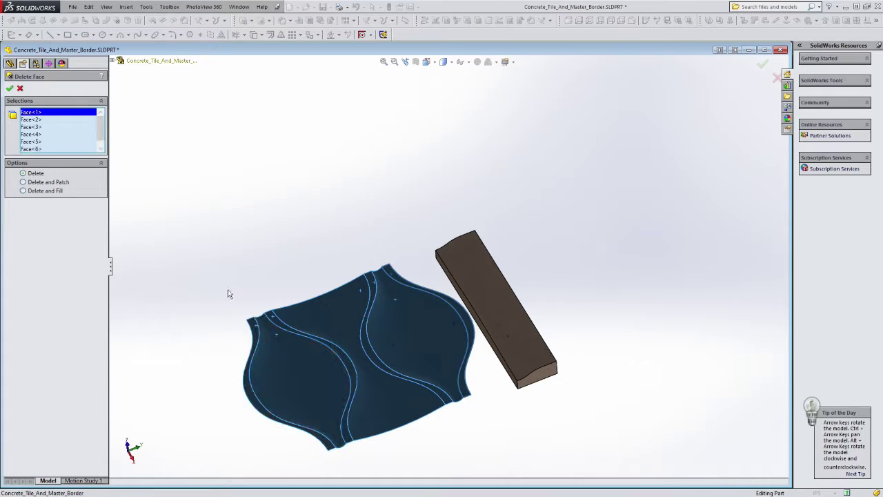
# Delete the five inner sculpted surface faces, and delete the two leftover curved strips as surface bodies
pyautogui.click(414, 313)
pyautogui.click(130, 23)
pyautogui.click(373, 285)
pyautogui.click(359, 295)
pyautogui.click(315, 337)
pyautogui.click(294, 349)
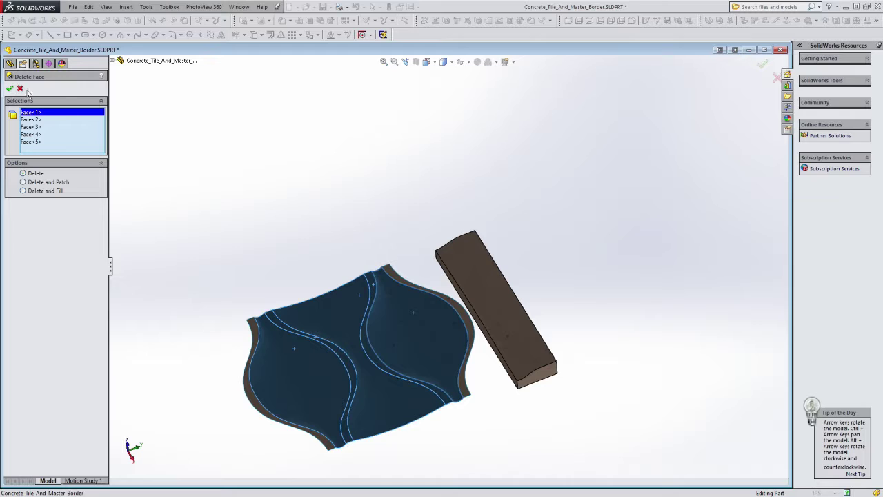
pyautogui.click(10, 89)
pyautogui.click(20, 88)
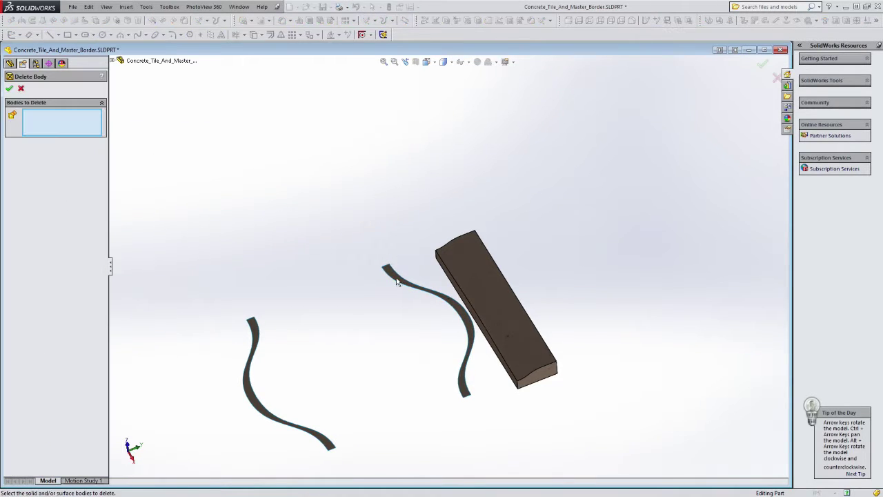
pyautogui.click(9, 89)
# Save the short-side border as Concrete_Tile_Short_Side and close the part
pyautogui.moveTo(472, 327); pyautogui.dragTo(470, 345, button='middle')
pyautogui.click(73, 7)
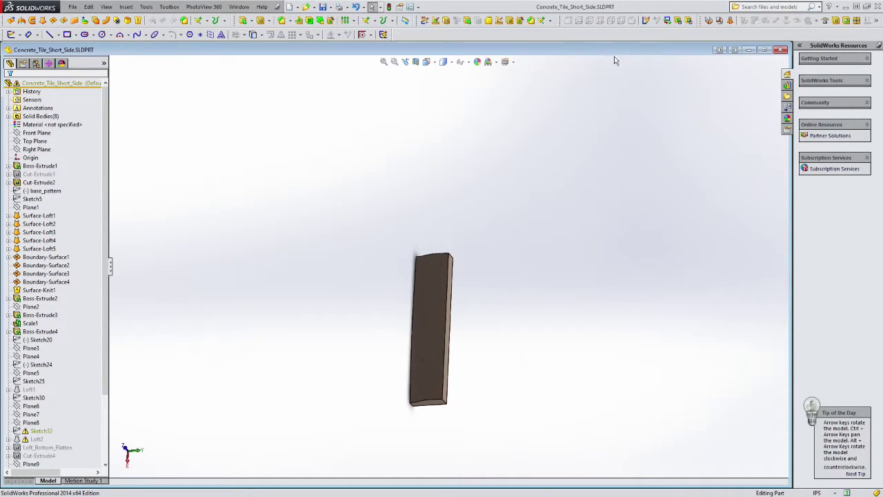
pyautogui.click(781, 49)
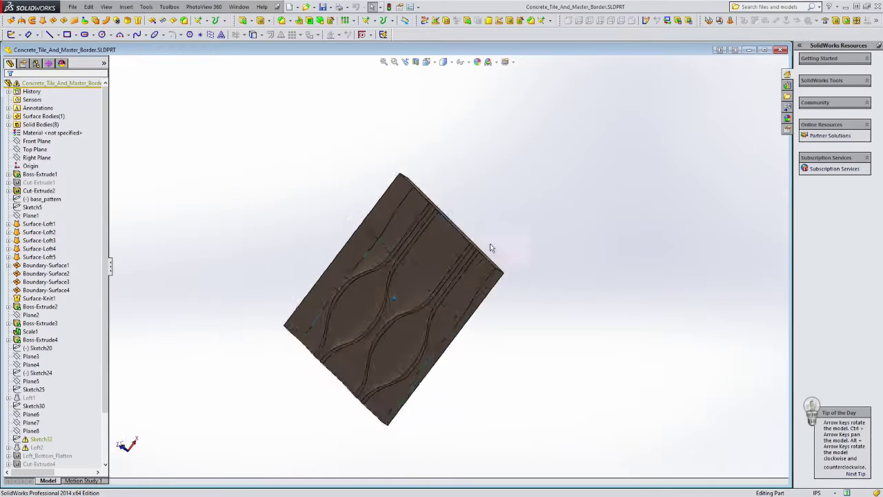
# On the master border part's back face, sketch a rectangle around the corner piece inside a panel-enclosing rectangle and cut between them through all
pyautogui.hotkey('ctrl', '8')
pyautogui.click(67, 35)
pyautogui.click(282, 90)
pyautogui.click(391, 140)
pyautogui.scroll(-4, 446, 268)
pyautogui.click(345, 146)
pyautogui.click(560, 385)
pyautogui.press('Escape')
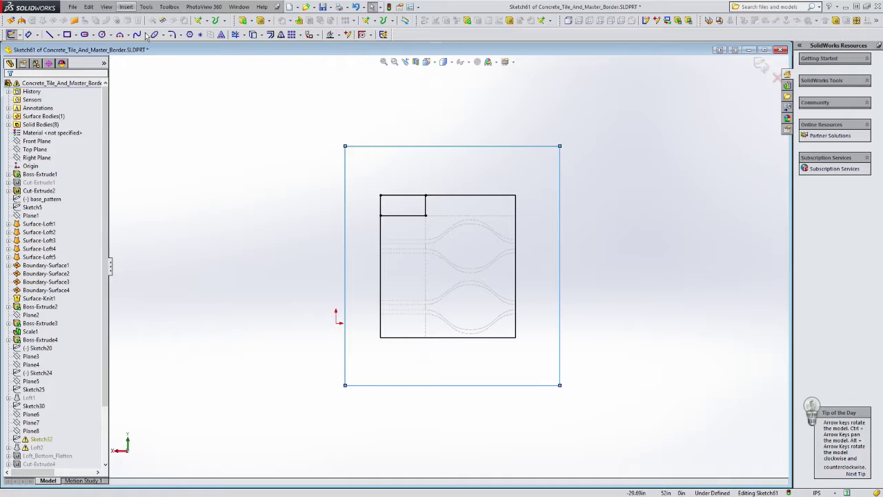
pyautogui.press('Return')
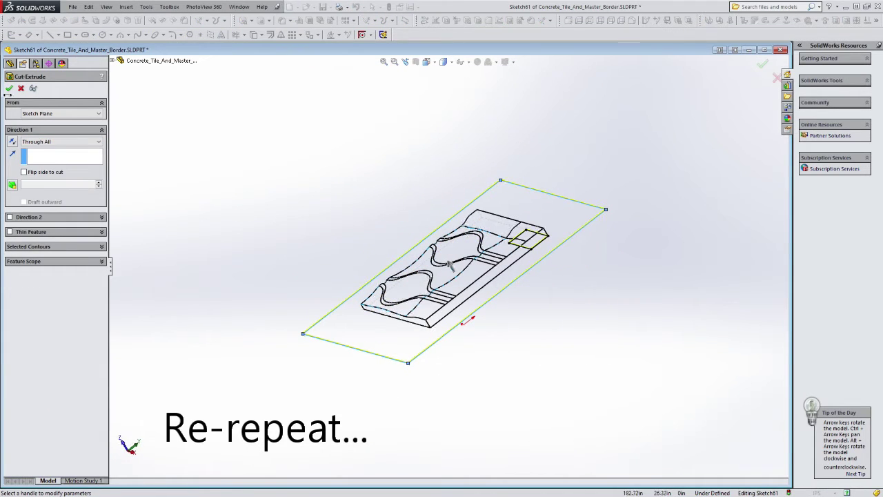
pyautogui.press('Return')
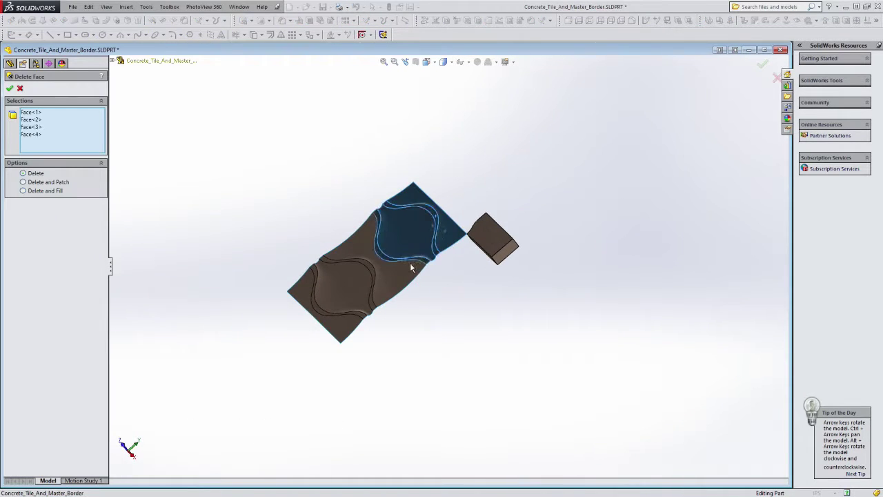
# Try to delete every face of the leftover sculpted surface beside the corner piece
pyautogui.click(386, 284)
pyautogui.click(338, 319)
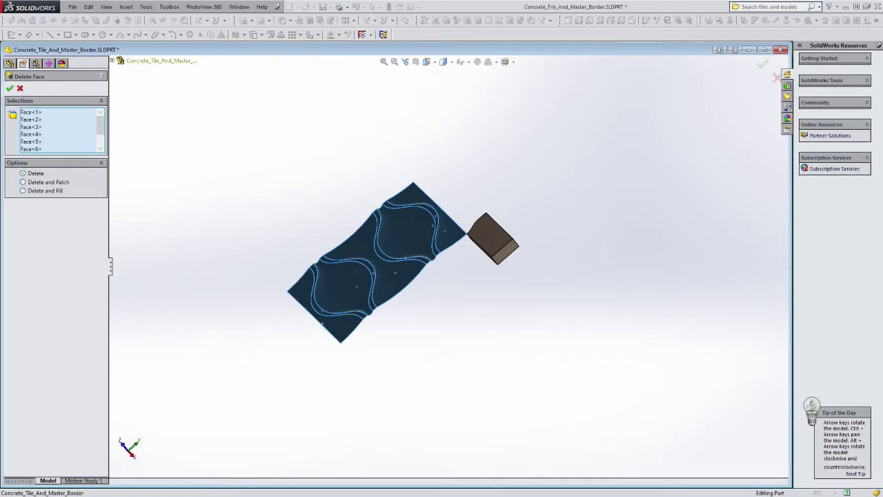
pyautogui.press('Escape')
pyautogui.click(421, 225)
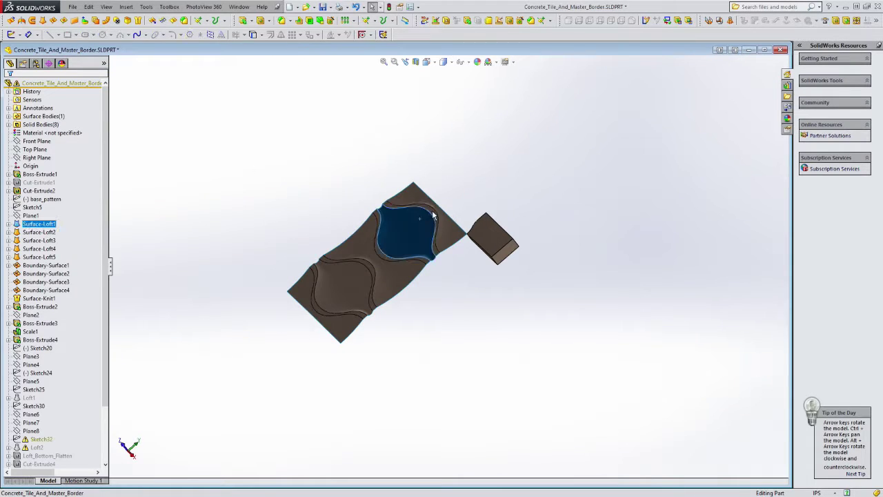
pyautogui.press('Escape')
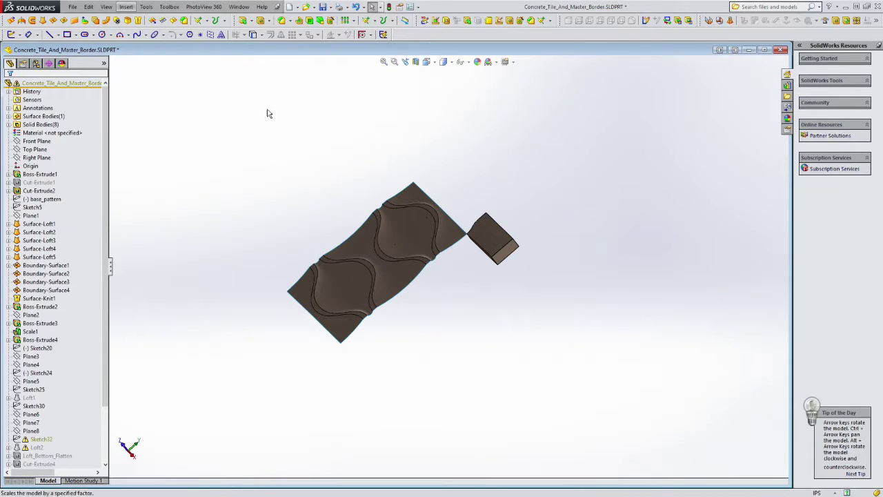
# Delete the leftover sculpted surface body and save the corner piece as Concrete_Tile_And_Master_Corner
pyautogui.click(432, 214)
pyautogui.moveTo(447, 261); pyautogui.dragTo(512, 221, button='middle')
pyautogui.scroll(-3, 512, 220)
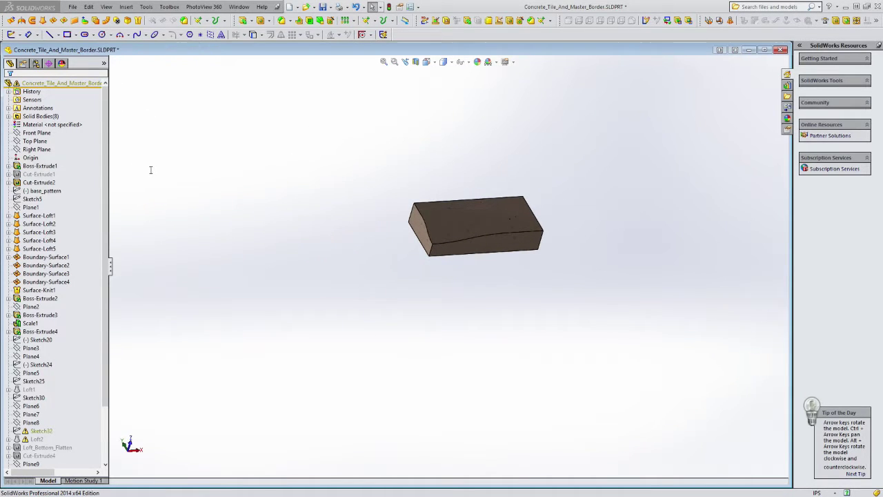
pyautogui.moveTo(409, 269); pyautogui.dragTo(429, 291, button='middle')
pyautogui.click(377, 233)
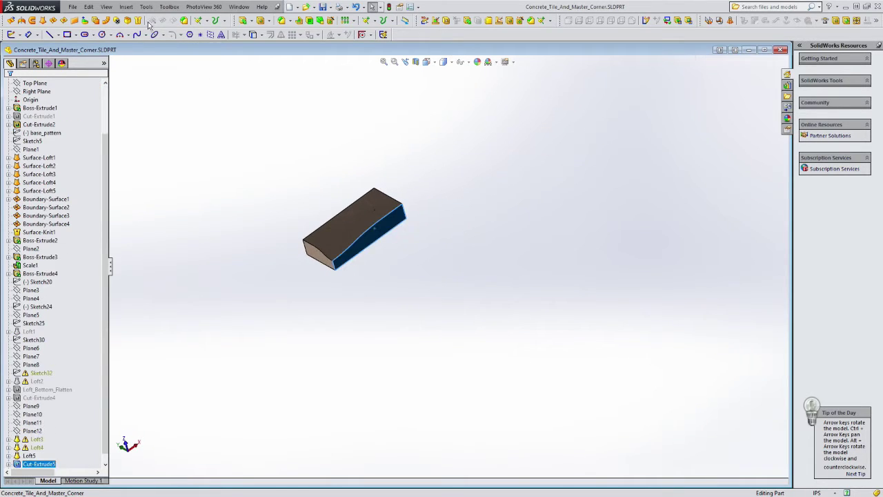
# Mirror the corner piece's solid body about its wavy-edged side face
pyautogui.click(272, 72)
pyautogui.click(365, 221)
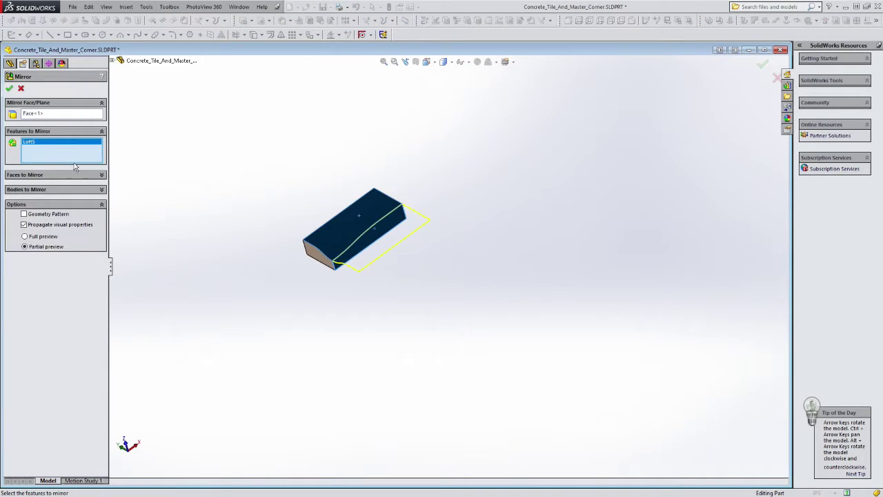
pyautogui.rightClick(70, 156)
pyautogui.click(78, 165)
pyautogui.click(86, 190)
pyautogui.click(360, 221)
pyautogui.click(10, 89)
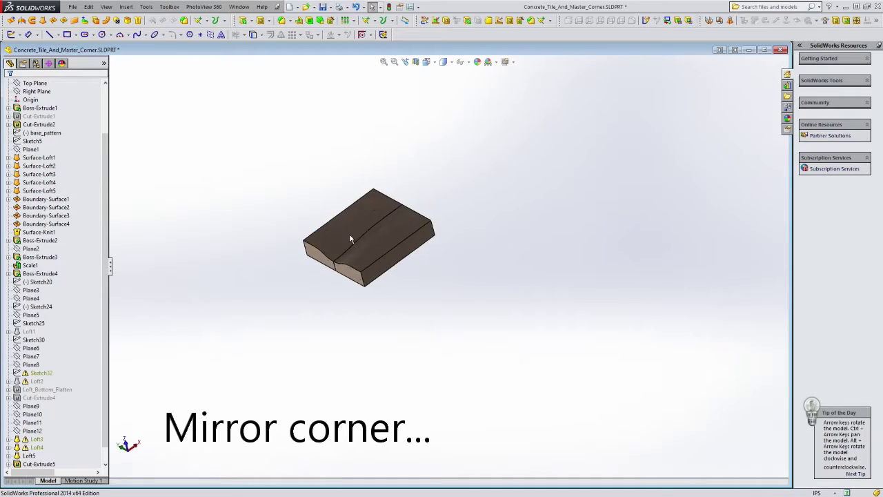
# Delete the original corner body so only the mirrored one is kept
pyautogui.click(351, 219)
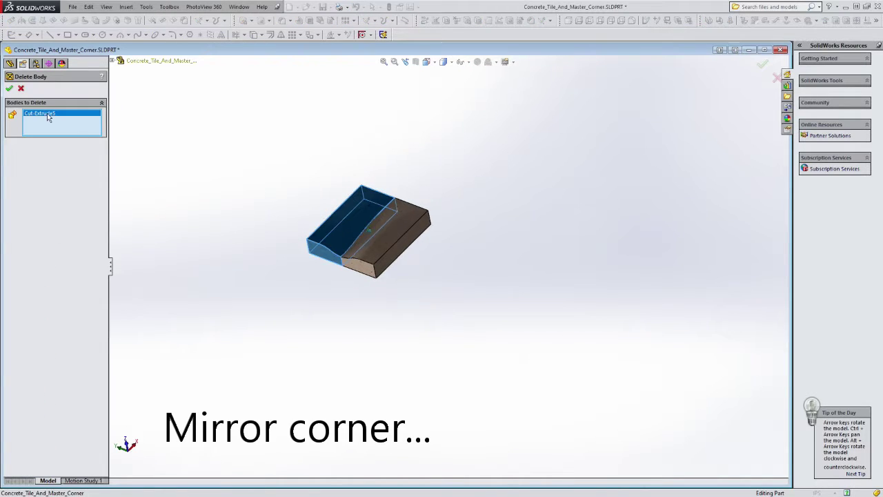
pyautogui.click(9, 89)
pyautogui.moveTo(281, 223); pyautogui.dragTo(314, 241, button='middle')
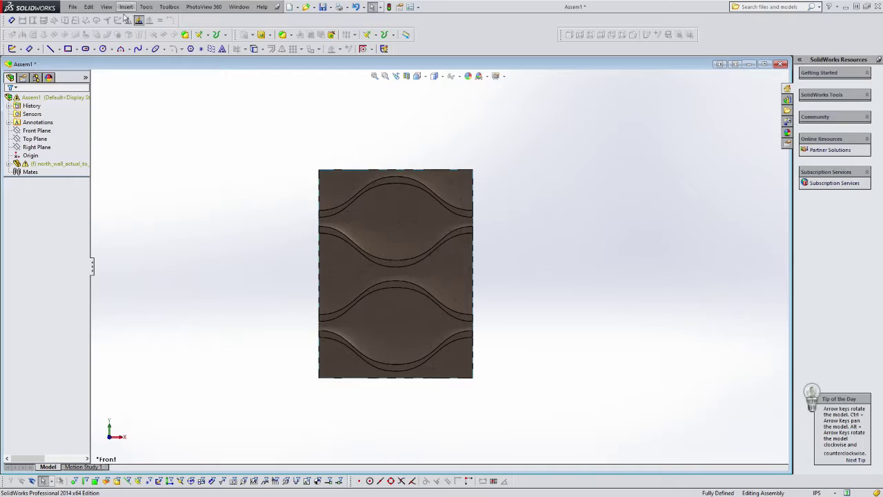
# Insert two copies of Concrete_Tile_Long_Side into the assembly beside the wall panel
pyautogui.click(260, 31)
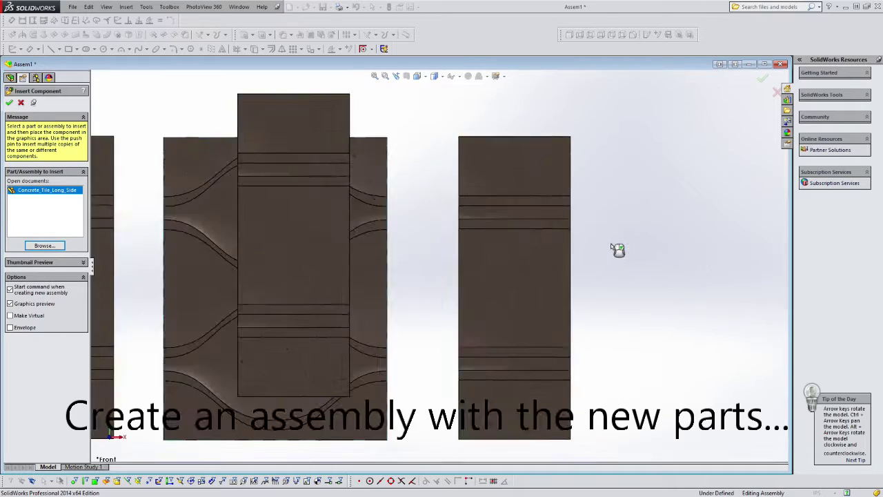
pyautogui.click(9, 105)
# Mate the back faces of both long-side tiles coincident with the wall panel's back face
pyautogui.scroll(-5, 626, 294)
pyautogui.moveTo(625, 294); pyautogui.dragTo(378, 318, button='middle')
pyautogui.click(333, 308)
pyautogui.keyDown('ctrl'); pyautogui.click(432, 262); pyautogui.keyUp('ctrl')
pyautogui.press('m')
pyautogui.press('Return')
pyautogui.click(506, 254)
pyautogui.click(433, 261)
pyautogui.click(593, 260)
# Mate the first long-side tile's inner face to the panel's side face at a distance of 0.125 in
pyautogui.moveTo(593, 260); pyautogui.dragTo(394, 229, button='middle')
pyautogui.click(375, 294)
pyautogui.click(394, 229)
pyautogui.click(338, 227)
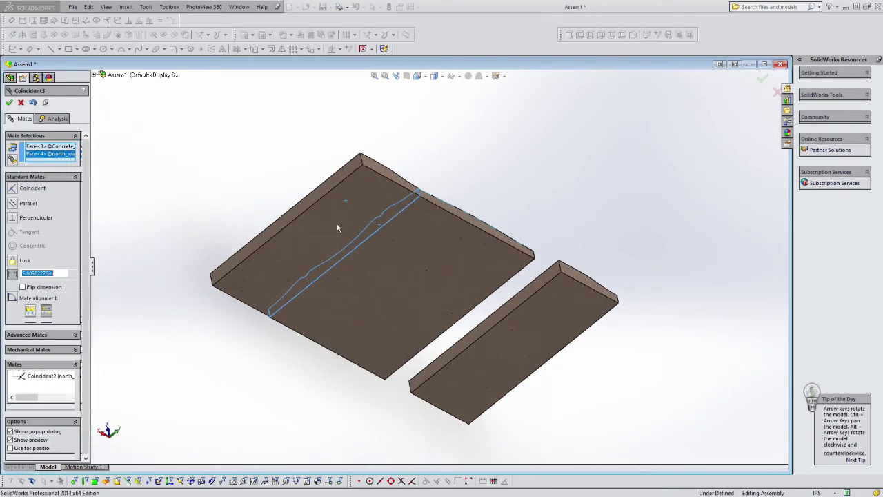
pyautogui.write('0.125')
pyautogui.press('Return')
pyautogui.click(9, 103)
# Mate the first long-side tile's end face coincident with the panel's end face
pyautogui.click(400, 180)
pyautogui.click(436, 204)
pyautogui.click(10, 102)
# Mate the second long-side tile's end face coincident with the panel's end face, adjusting the mate alignment
pyautogui.moveTo(536, 181); pyautogui.dragTo(429, 282, button='middle')
pyautogui.click(365, 307)
pyautogui.click(270, 291)
pyautogui.click(30, 311)
pyautogui.click(11, 103)
# Mate the second long-side tile's inner face to the panel's opposite side face at a distance of 0.125 in
pyautogui.moveTo(324, 308); pyautogui.dragTo(407, 366)
pyautogui.moveTo(408, 366); pyautogui.dragTo(373, 328, button='middle')
pyautogui.click(454, 365)
pyautogui.click(370, 327)
pyautogui.click(12, 274)
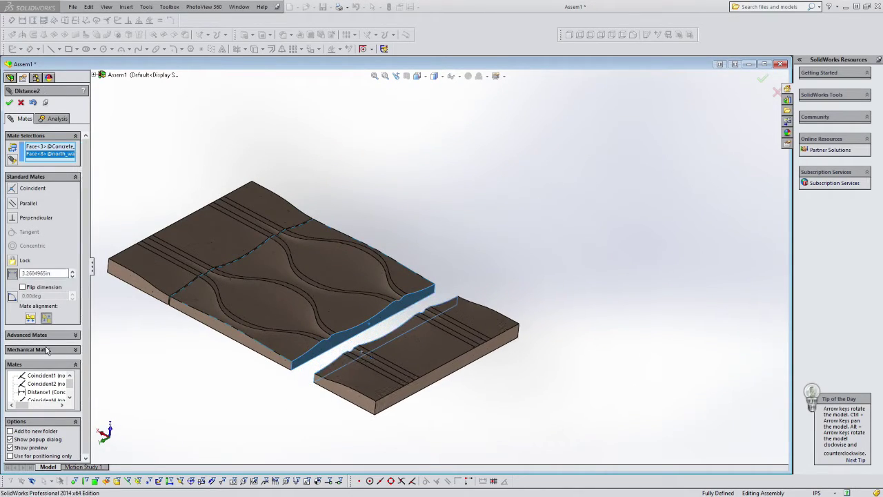
pyautogui.write('.125')
pyautogui.press('Return')
pyautogui.click(10, 102)
pyautogui.moveTo(479, 251); pyautogui.dragTo(508, 266, button='middle')
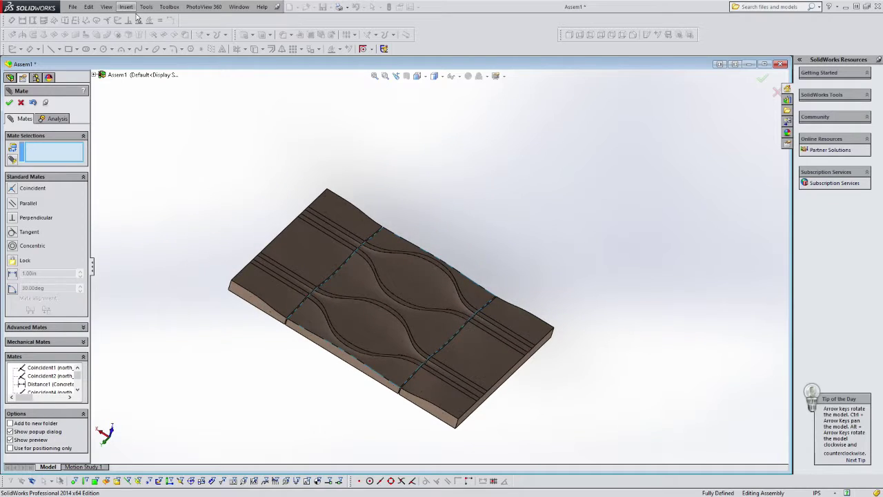
pyautogui.click(10, 103)
# Insert two copies of the Concrete_Tile_Short_Side part at opposite ends of the panel assembly
pyautogui.click(244, 36)
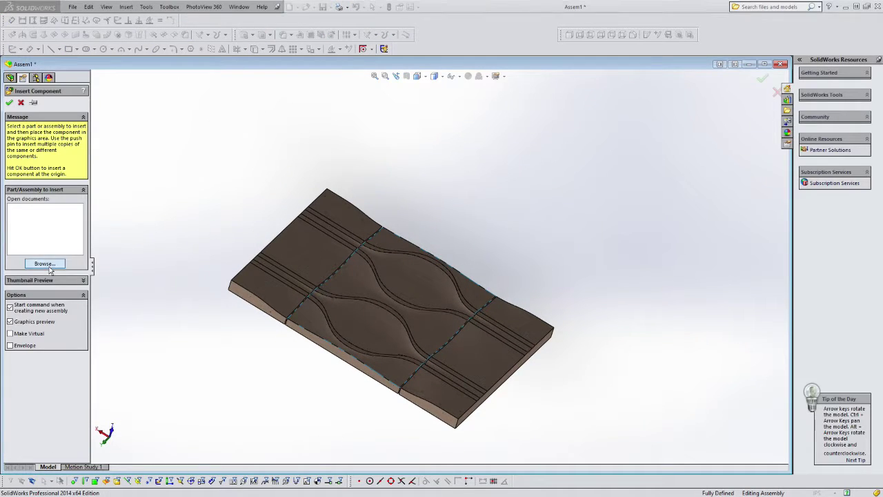
pyautogui.click(241, 400)
pyautogui.scroll(3, 300, 252)
pyautogui.moveTo(300, 253); pyautogui.dragTo(266, 245, button='middle')
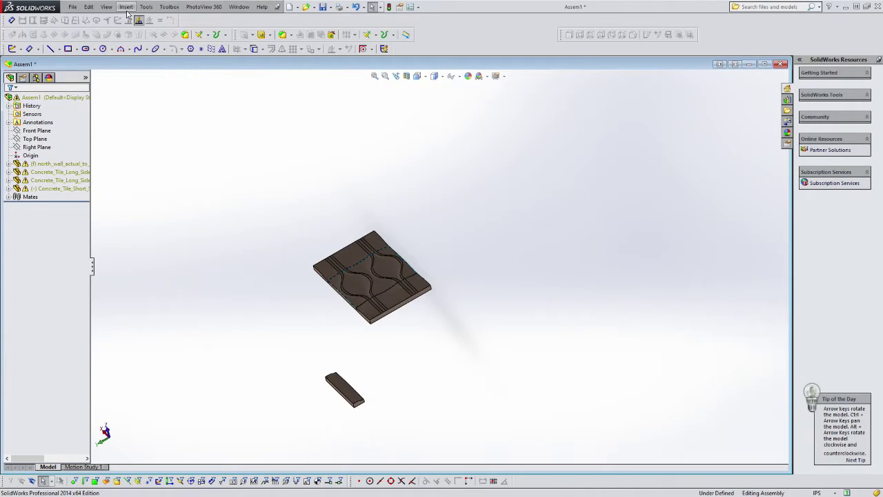
pyautogui.click(245, 32)
pyautogui.doubleClick(300, 218)
pyautogui.click(469, 247)
pyautogui.scroll(-1, 469, 245)
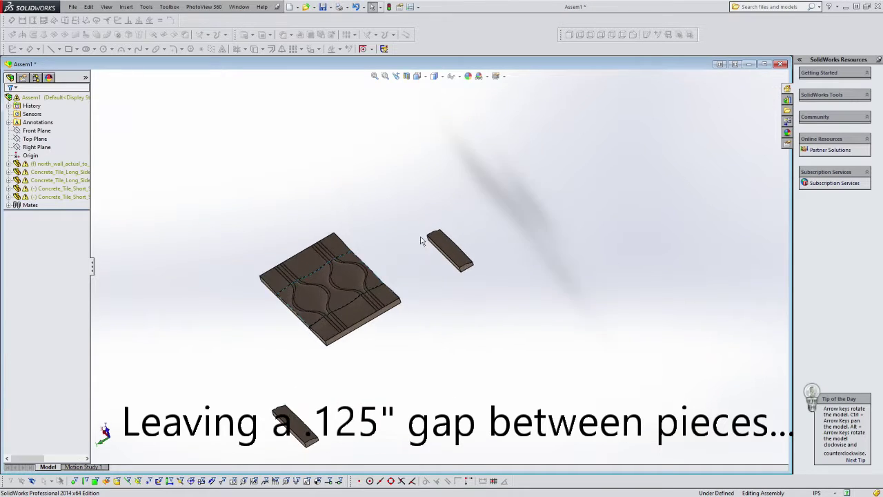
# Mate the back faces of both short-side tiles coincident with the panel's back face
pyautogui.moveTo(420, 241); pyautogui.dragTo(446, 274, button='middle')
pyautogui.click(442, 260)
pyautogui.keyDown('ctrl'); pyautogui.click(292, 381); pyautogui.keyUp('ctrl')
pyautogui.press('m')
pyautogui.press('Return')
pyautogui.click(109, 308)
pyautogui.click(246, 361)
pyautogui.press('Return')
# Try to mate a short-side tile to the panel's short end face at a distance of 0.125 in
pyautogui.moveTo(238, 401); pyautogui.dragTo(188, 348, button='middle')
pyautogui.click(166, 326)
pyautogui.moveTo(173, 338); pyautogui.dragTo(211, 351, button='middle')
pyautogui.click(203, 316)
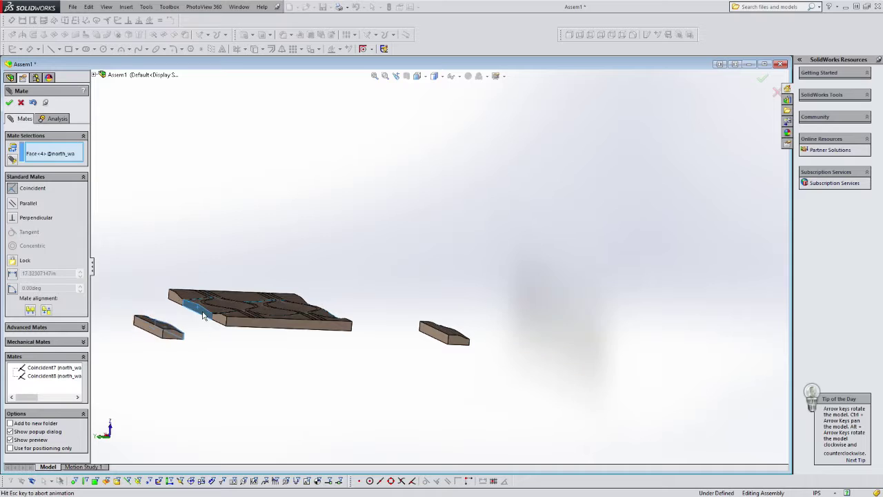
pyautogui.click(142, 331)
pyautogui.write('.125')
pyautogui.press('Return')
pyautogui.scroll(-5, 253, 335)
pyautogui.moveTo(252, 336); pyautogui.dragTo(359, 373, button='middle')
pyautogui.press('Escape')
# Move the first short-side tile near the panel's end and mate its inner face 0.125 in from the panel's end face
pyautogui.scroll(5, 270, 330)
pyautogui.moveTo(185, 381); pyautogui.dragTo(245, 276)
pyautogui.click(261, 209)
pyautogui.press('m')
pyautogui.moveTo(330, 204); pyautogui.dragTo(345, 204, button='middle')
pyautogui.click(322, 131)
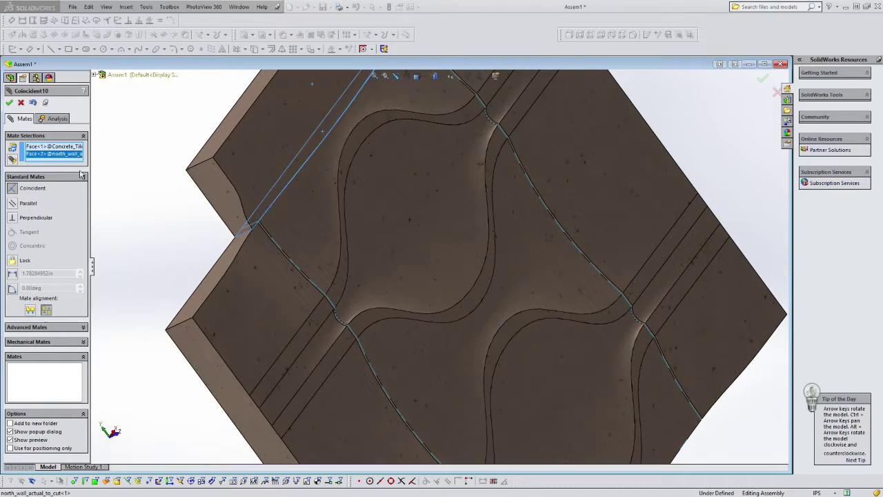
pyautogui.click(12, 274)
pyautogui.write('.125')
pyautogui.press('Return')
pyautogui.click(10, 103)
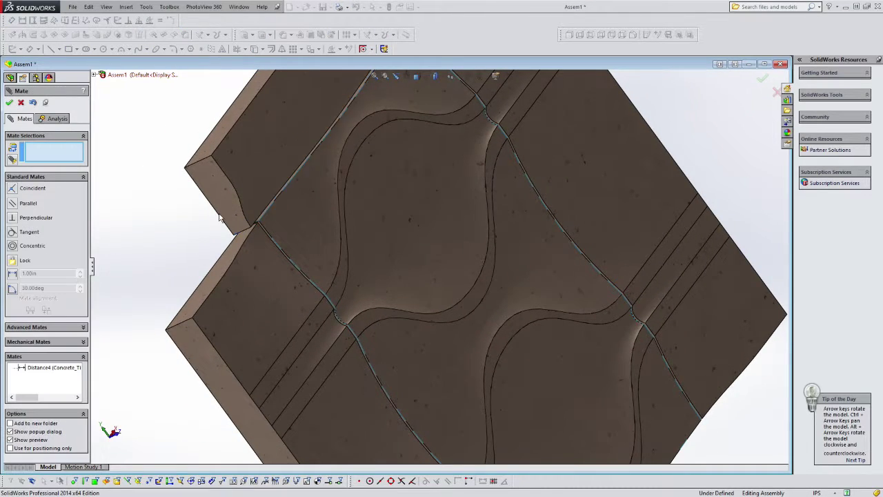
# Mate the first short-side tile's end face coincident with the panel's side face
pyautogui.scroll(-7, 254, 226)
pyautogui.click(425, 264)
pyautogui.click(291, 276)
pyautogui.press('Return')
# Mate the second short-side tile 0.125 in from the panel's other end face, correcting the alignment and dimension direction
pyautogui.scroll(8, 325, 221)
pyautogui.moveTo(325, 221); pyautogui.dragTo(400, 352, button='middle')
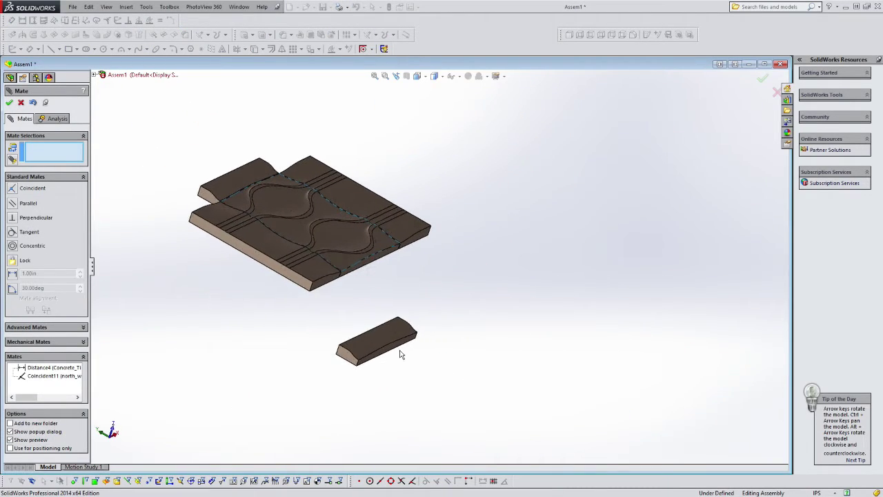
pyautogui.click(368, 263)
pyautogui.click(47, 309)
pyautogui.click(12, 274)
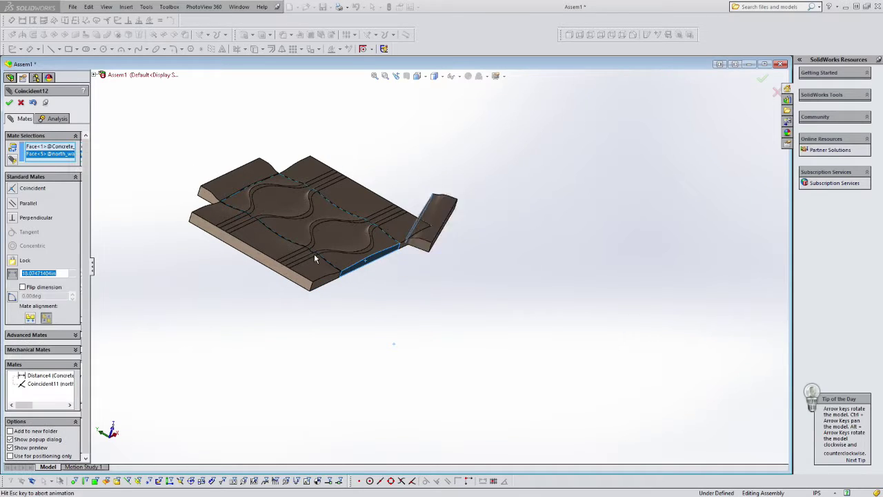
pyautogui.write('.125')
pyautogui.press('Return')
pyautogui.click(46, 318)
pyautogui.scroll(-7, 431, 242)
pyautogui.moveTo(428, 238); pyautogui.dragTo(427, 278, button='middle')
pyautogui.click(33, 319)
pyautogui.click(26, 288)
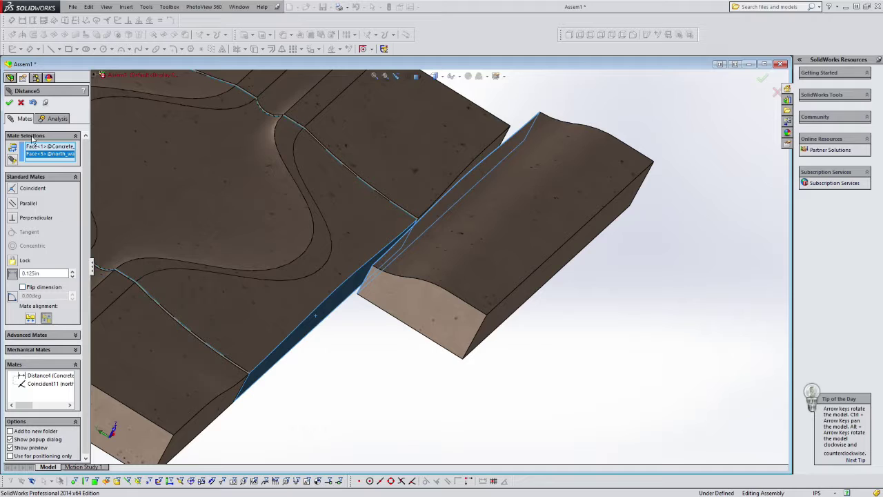
pyautogui.click(9, 102)
# Mate the second short-side tile's end face coincident with the panel's side face and finish mating
pyautogui.scroll(-6, 262, 369)
pyautogui.click(306, 333)
pyautogui.scroll(5, 401, 304)
pyautogui.click(586, 224)
pyautogui.click(9, 103)
pyautogui.scroll(8, 414, 241)
pyautogui.moveTo(376, 276); pyautogui.dragTo(338, 366, button='middle')
pyautogui.click(9, 103)
# Insert two copies of Concrete_Tile_And_Master_Corner near diagonally opposite corners of the assembly
pyautogui.click(261, 33)
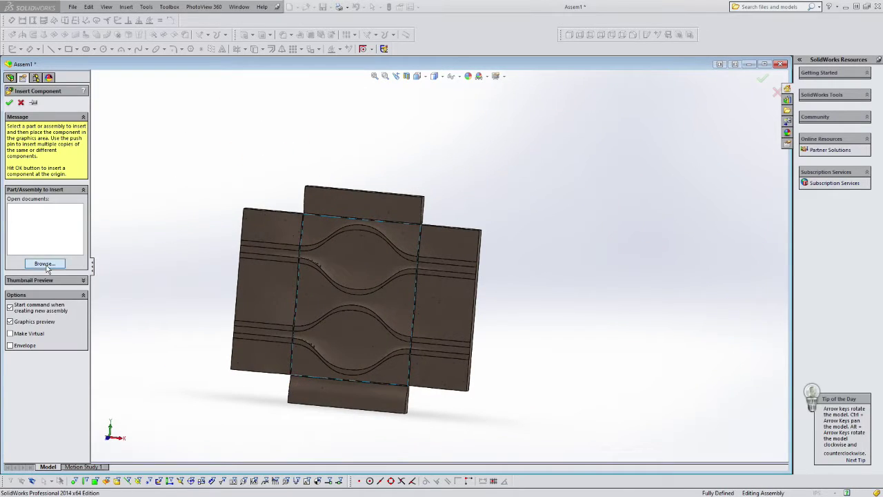
pyautogui.moveTo(439, 293); pyautogui.dragTo(399, 296, button='middle')
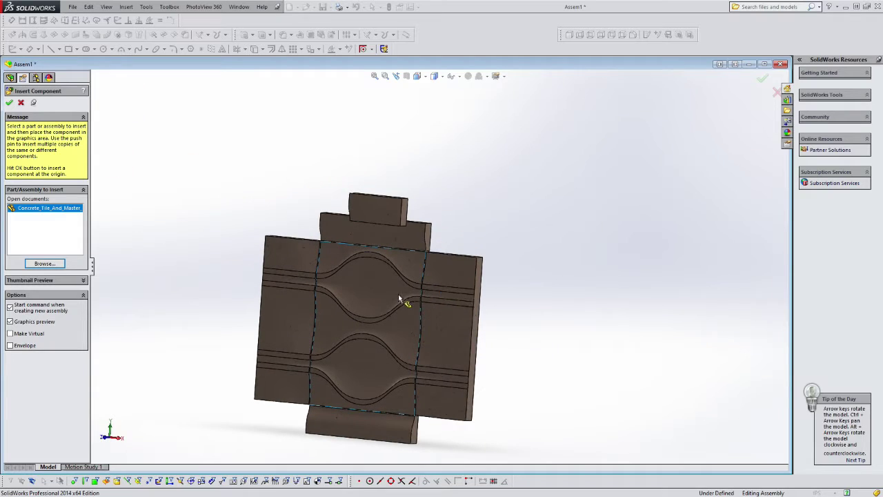
pyautogui.moveTo(530, 208); pyautogui.dragTo(498, 232, button='middle')
pyautogui.click(587, 207)
pyautogui.click(457, 422)
pyautogui.moveTo(575, 179); pyautogui.dragTo(538, 207, button='middle')
pyautogui.scroll(-5, 413, 260)
pyautogui.press('Escape')
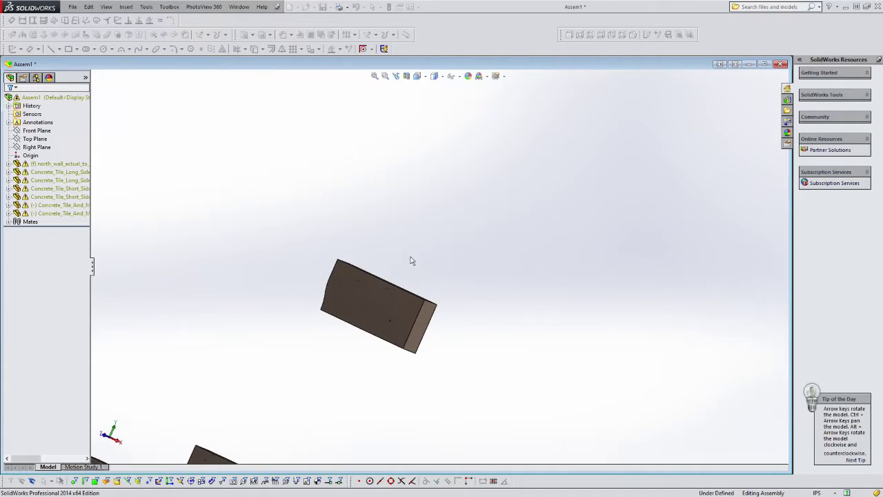
# Mate the back faces of both corner tiles coincident with the panel's back face
pyautogui.scroll(6, 485, 296)
pyautogui.moveTo(485, 297); pyautogui.dragTo(529, 279, button='middle')
pyautogui.scroll(-4, 529, 128)
pyautogui.click(450, 181)
pyautogui.click(527, 138)
pyautogui.click(357, 242)
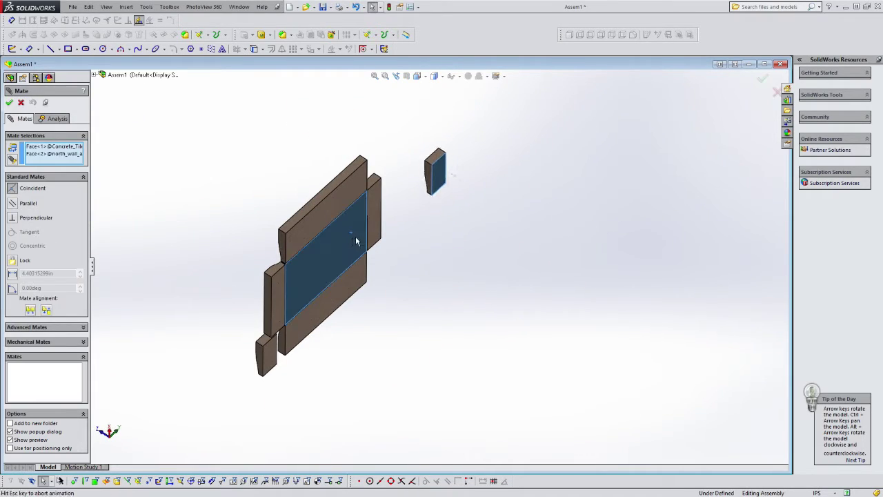
pyautogui.click(386, 241)
pyautogui.click(274, 354)
pyautogui.click(310, 298)
pyautogui.rightClick(313, 307)
# Mate the first corner tile's outer faces coincident with the outer faces of the adjoining long-side and short-side tiles
pyautogui.scroll(-4, 442, 199)
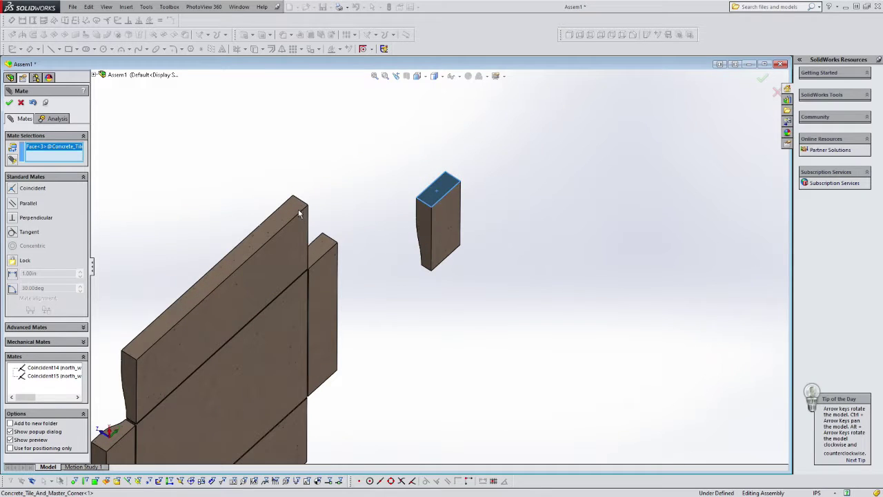
pyautogui.click(299, 214)
pyautogui.rightClick(299, 214)
pyautogui.moveTo(299, 214); pyautogui.dragTo(295, 256, button='middle')
pyautogui.click(295, 256)
pyautogui.click(272, 380)
pyautogui.rightClick(281, 378)
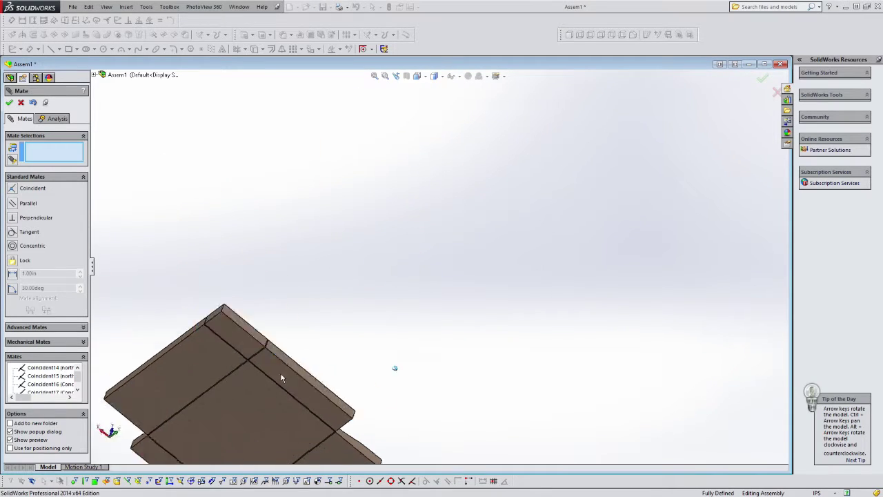
# Mate the second corner tile's inner face 0.125 in from the long-side tile's end face, with the dimension flipped
pyautogui.moveTo(281, 378); pyautogui.dragTo(453, 312, button='middle')
pyautogui.click(347, 249)
pyautogui.scroll(-5, 390, 269)
pyautogui.moveTo(402, 295); pyautogui.dragTo(567, 247, button='middle')
pyautogui.click(410, 290)
pyautogui.click(295, 267)
pyautogui.click(13, 274)
pyautogui.write('.125')
pyautogui.press('Return')
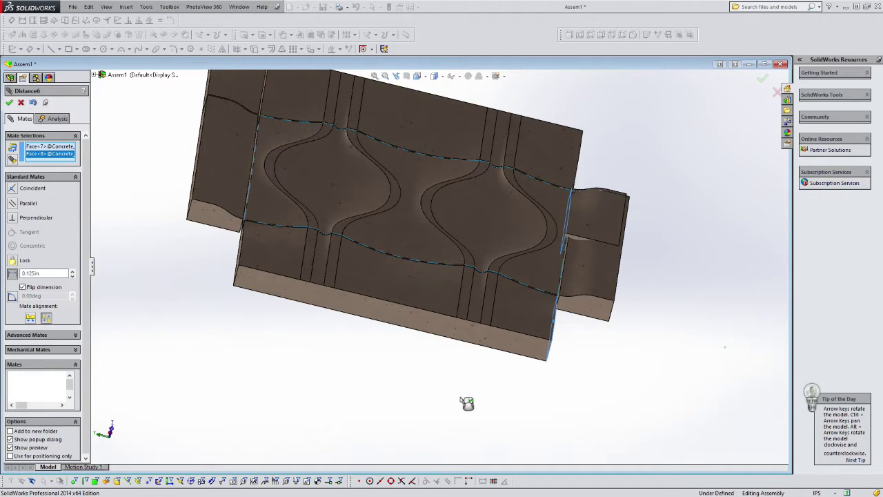
pyautogui.rightClick(609, 354)
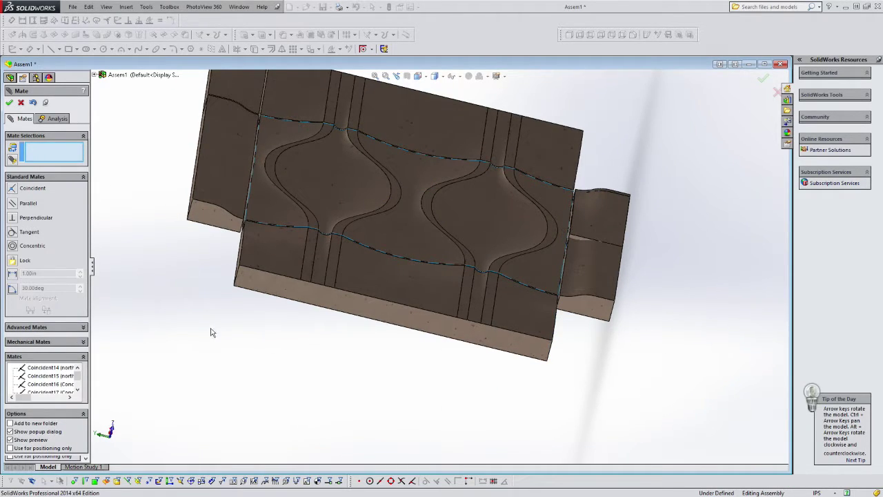
# Mate the second corner tile's outer side face coincident with the adjoining border tile's outer face and finish mating
pyautogui.scroll(-1, 215, 358)
pyautogui.moveTo(215, 359); pyautogui.dragTo(359, 297, button='middle')
pyautogui.moveTo(479, 407); pyautogui.dragTo(521, 369, button='middle')
pyautogui.click(664, 334)
pyautogui.click(312, 395)
pyautogui.rightClick(342, 425)
pyautogui.scroll(5, 384, 376)
pyautogui.moveTo(384, 377); pyautogui.dragTo(450, 263, button='middle')
pyautogui.click(10, 103)
# Insert two more corner tile parts near the assembly's two open corners
pyautogui.click(322, 315)
pyautogui.moveTo(91, 235)
pyautogui.mouseDown()
pyautogui.moveTo(138, 236)
pyautogui.moveTo(91, 239)
pyautogui.mouseUp()
pyautogui.click(249, 276)
pyautogui.moveTo(249, 276); pyautogui.dragTo(231, 265, button='middle')
pyautogui.click(125, 8)
pyautogui.click(265, 29)
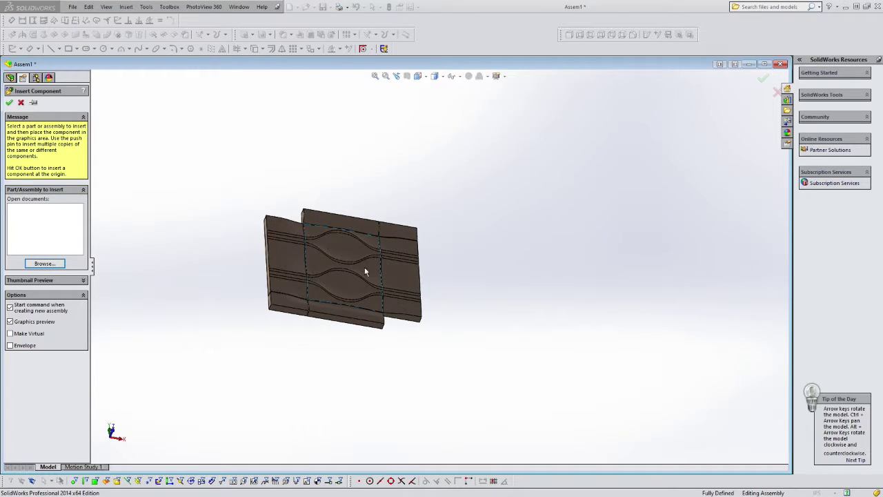
pyautogui.click(396, 268)
pyautogui.click(529, 374)
pyautogui.click(10, 102)
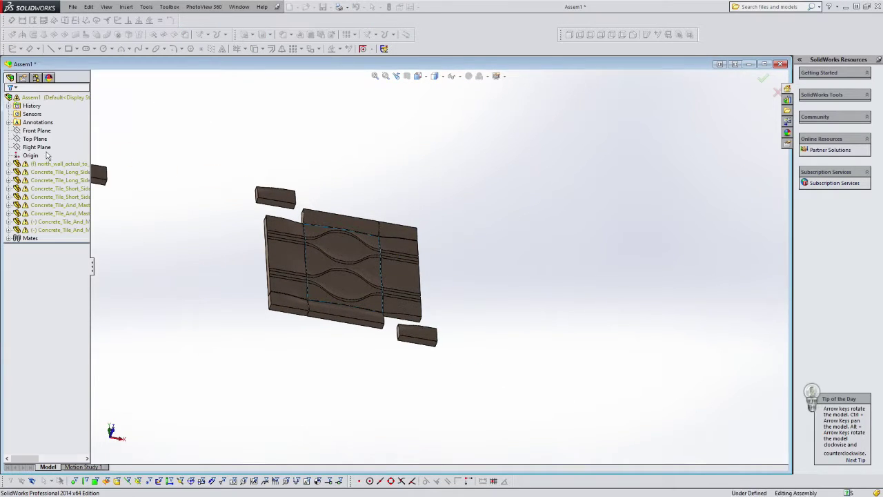
# Mate the back face of a loose corner tile coincident with the back face of the adjoining panel tile
pyautogui.moveTo(390, 404); pyautogui.dragTo(392, 338, button='middle')
pyautogui.moveTo(434, 317); pyautogui.dragTo(407, 388, button='middle')
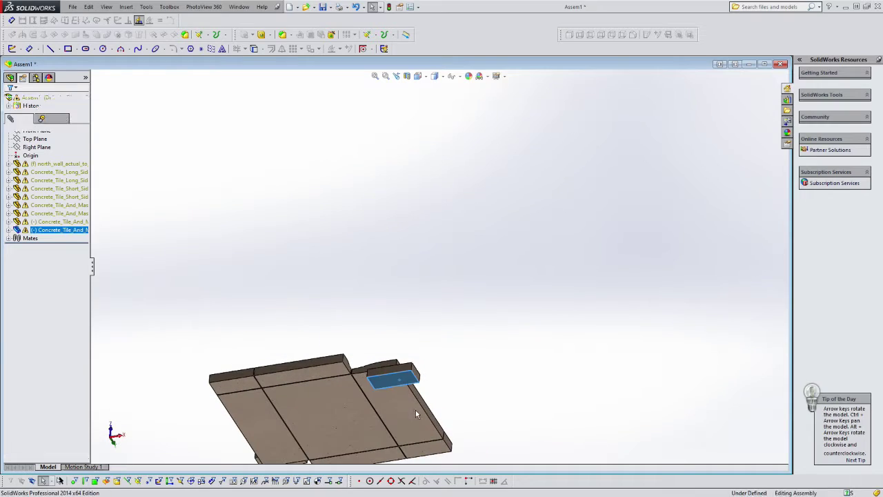
pyautogui.keyDown('ctrl'); pyautogui.click(415, 410); pyautogui.keyUp('ctrl')
pyautogui.click(449, 392)
pyautogui.click(515, 423)
# Add further coincident mates aligning the loose corner tiles' faces with the matching faces of the adjoining border tiles
pyautogui.moveTo(484, 404); pyautogui.dragTo(429, 328, button='middle')
pyautogui.click(418, 317)
pyautogui.click(328, 293)
pyautogui.click(403, 317)
pyautogui.click(194, 352)
pyautogui.click(238, 349)
pyautogui.click(311, 377)
pyautogui.moveTo(400, 355); pyautogui.dragTo(376, 375, button='middle')
pyautogui.click(573, 324)
pyautogui.click(580, 354)
pyautogui.click(653, 379)
pyautogui.moveTo(497, 334); pyautogui.dragTo(417, 404, button='middle')
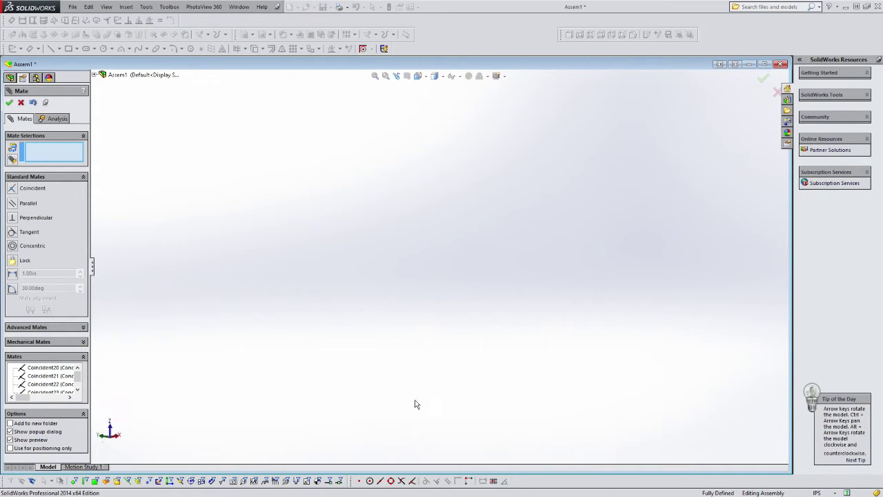
pyautogui.press('f')
pyautogui.click(402, 331)
pyautogui.press('Escape')
pyautogui.rightClick(400, 322)
pyautogui.click(424, 393)
pyautogui.moveTo(514, 317); pyautogui.dragTo(507, 241, button='middle')
pyautogui.moveTo(493, 196); pyautogui.dragTo(449, 120)
pyautogui.click(610, 240)
pyautogui.scroll(-4, 604, 190)
pyautogui.click(565, 190)
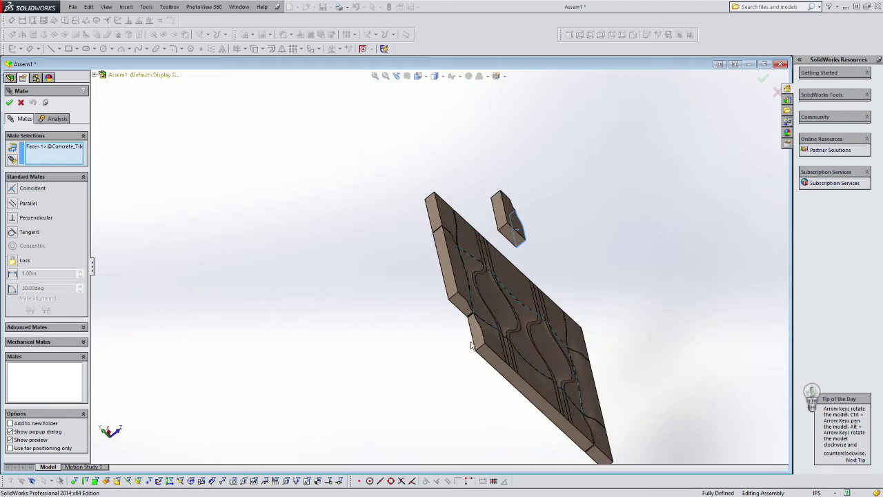
pyautogui.moveTo(507, 387); pyautogui.dragTo(633, 298, button='middle')
pyautogui.press('Escape')
# Mate the last loose corner tile's two outer side faces coincident with the outer faces of the adjoining border tiles
pyautogui.click(499, 213)
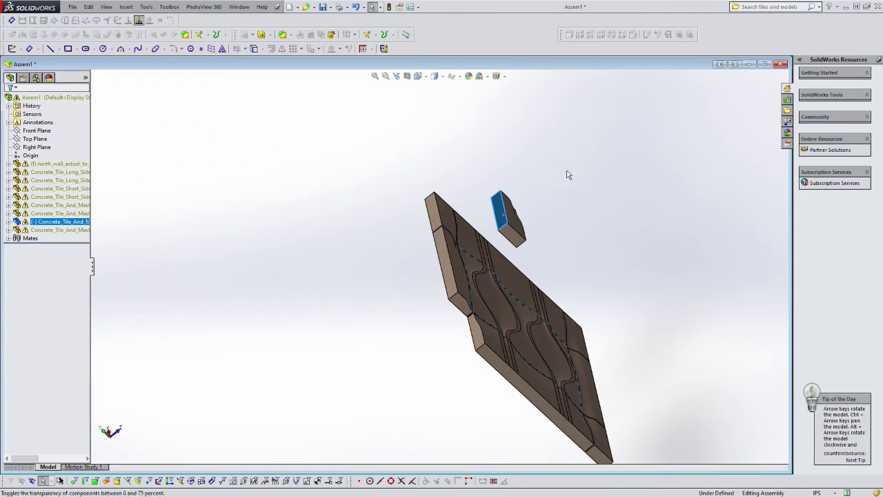
pyautogui.click(556, 182)
pyautogui.click(446, 256)
pyautogui.click(477, 187)
pyautogui.click(432, 159)
pyautogui.click(491, 357)
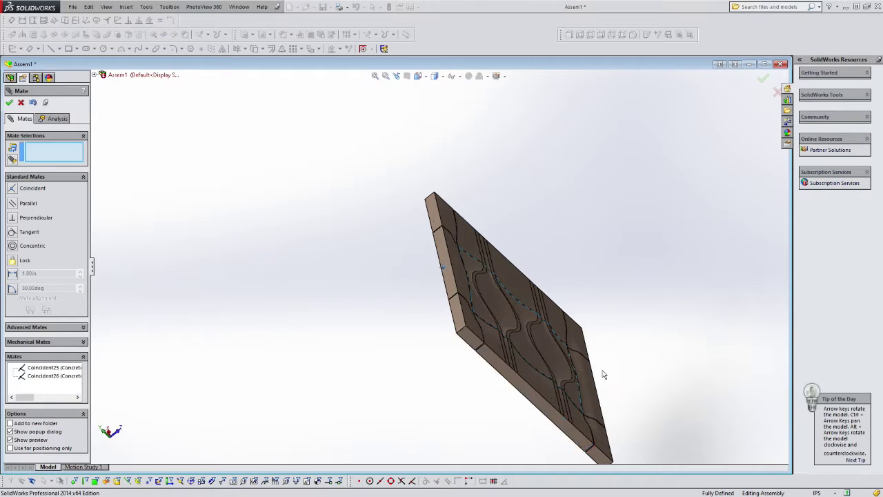
# Display the assembled panel shaded without edges and finish mating
pyautogui.moveTo(604, 374); pyautogui.dragTo(601, 374, button='middle')
pyautogui.scroll(5, 601, 375)
pyautogui.scroll(-5, 302, 371)
pyautogui.scroll(-2, 660, 188)
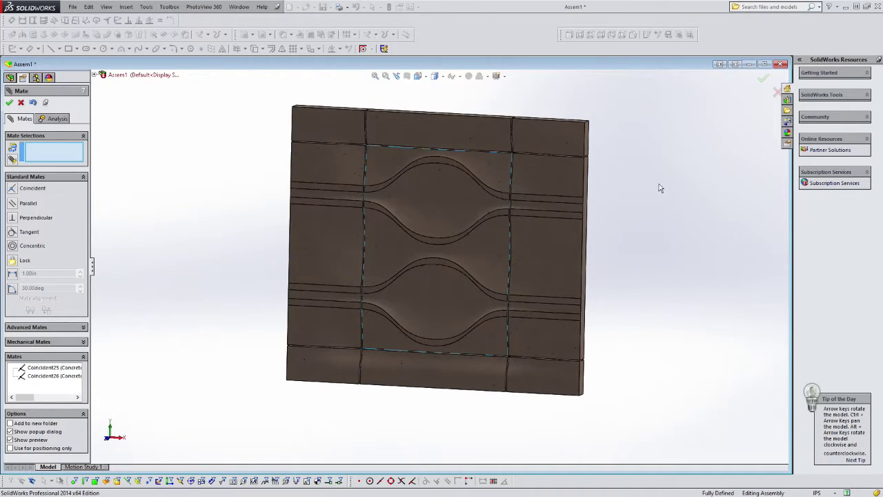
pyautogui.click(418, 76)
pyautogui.click(439, 265)
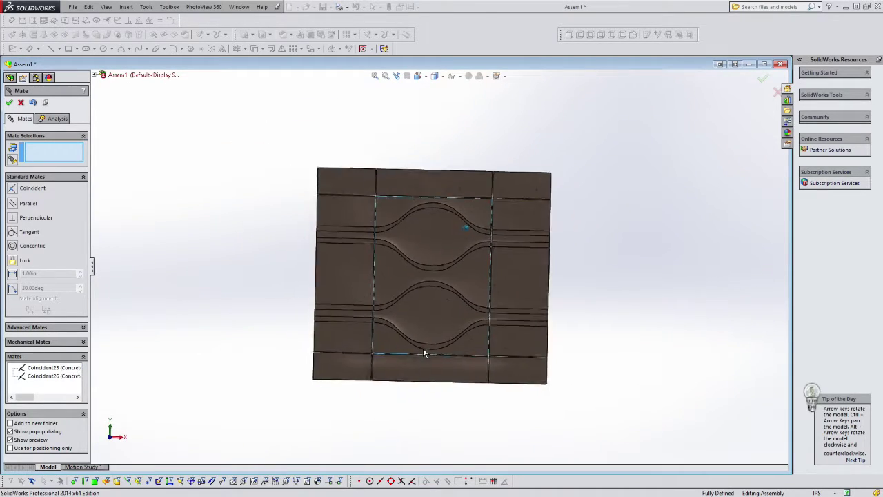
pyautogui.moveTo(441, 116); pyautogui.dragTo(440, 116, button='middle')
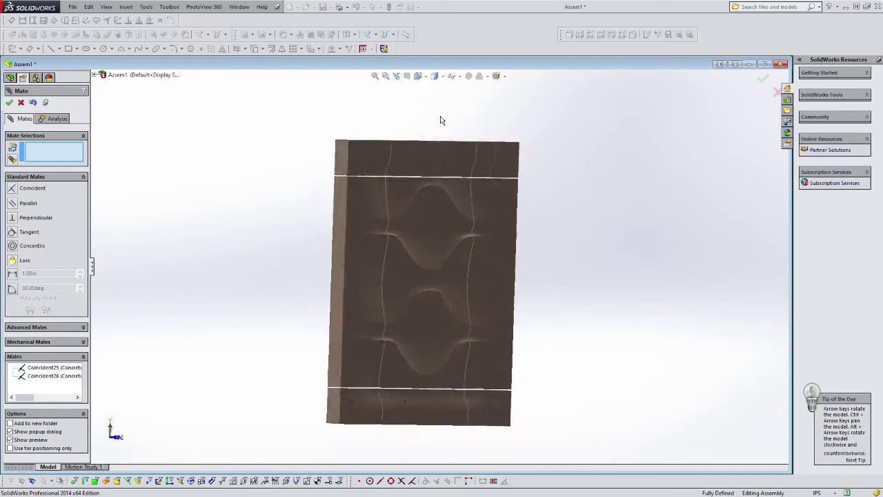
pyautogui.press('Left')
pyautogui.press('Escape')
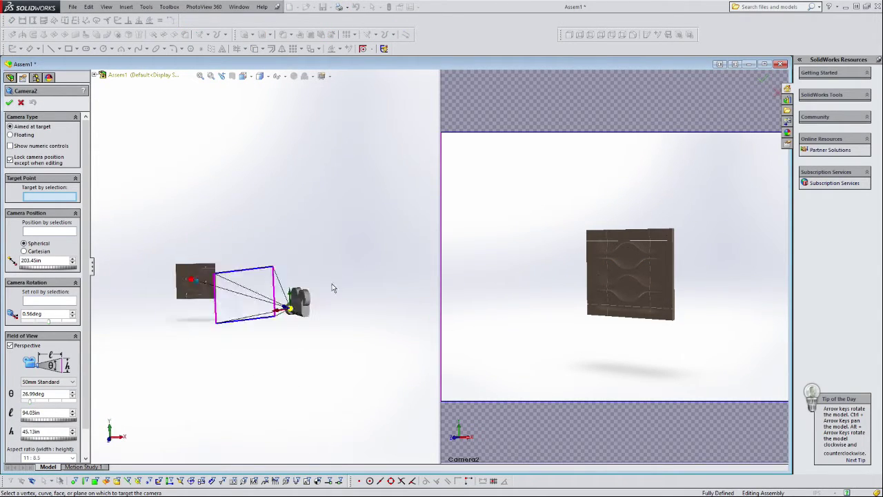
# Move the camera and its target to frame the panel from an angle, about 75.8 in from the target
pyautogui.moveTo(260, 399); pyautogui.dragTo(212, 323)
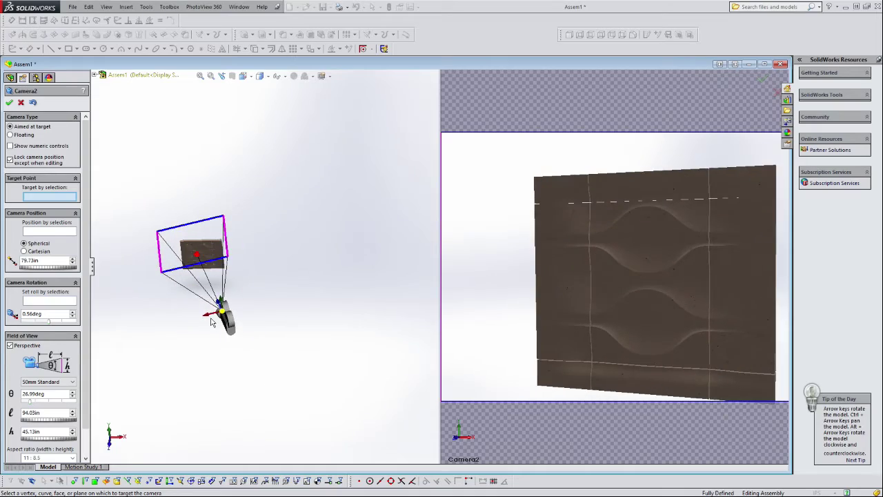
pyautogui.moveTo(201, 258); pyautogui.dragTo(211, 265)
pyautogui.moveTo(212, 322); pyautogui.dragTo(242, 319)
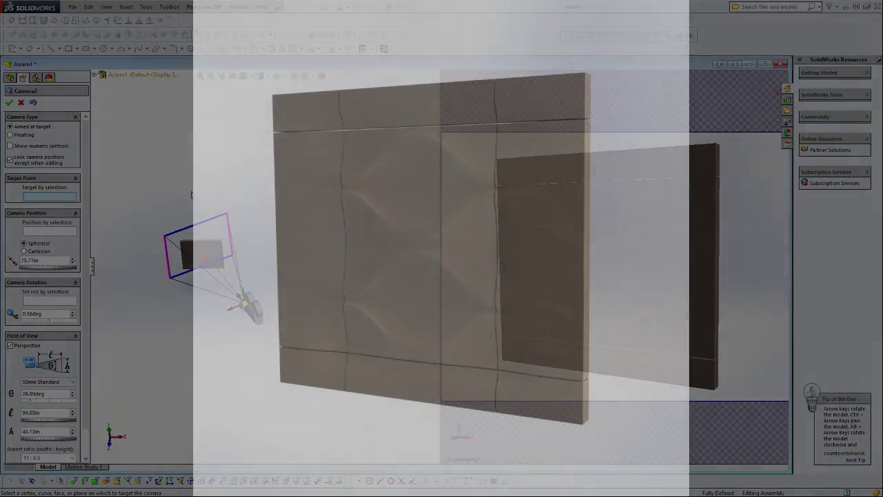